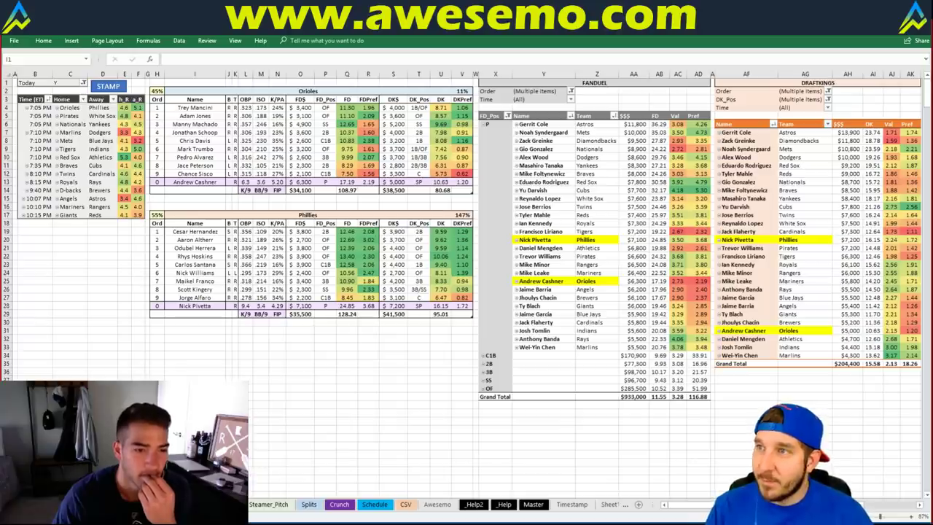
pyautogui.click(80, 250)
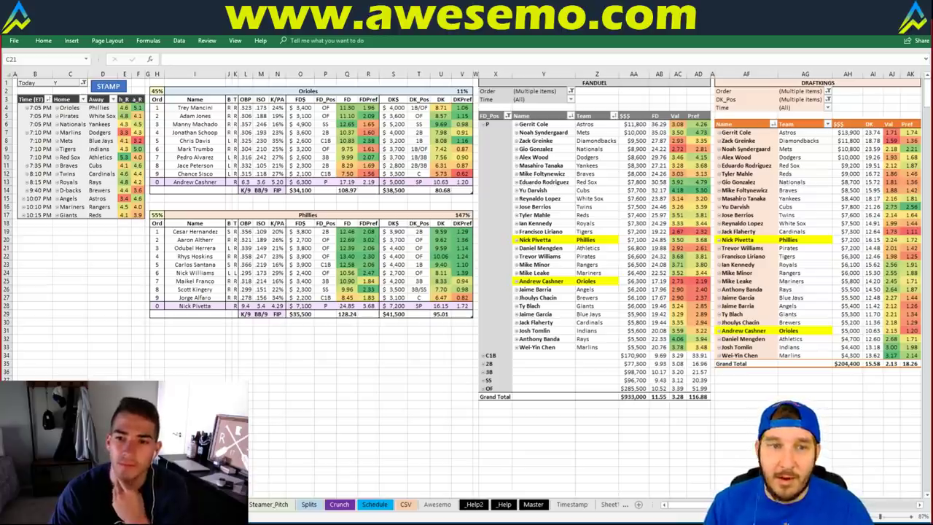
pyautogui.click(328, 201)
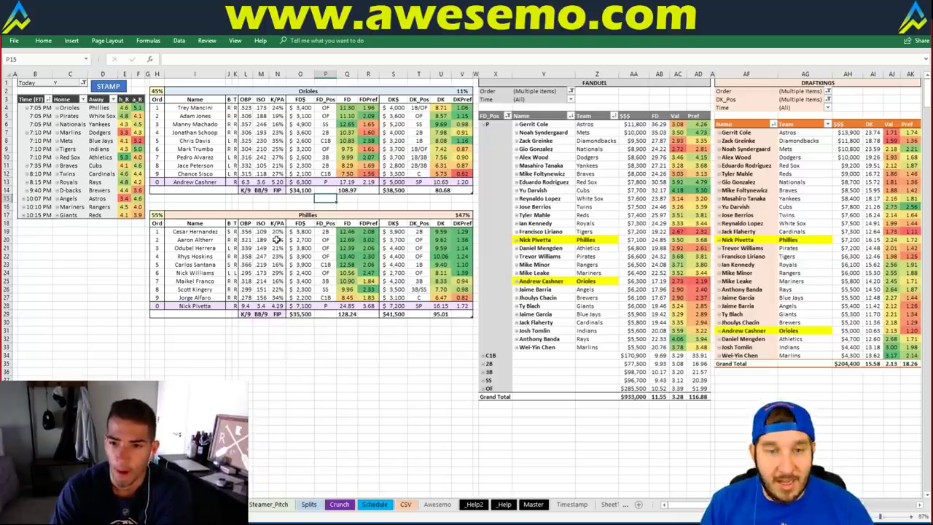
pyautogui.click(319, 206)
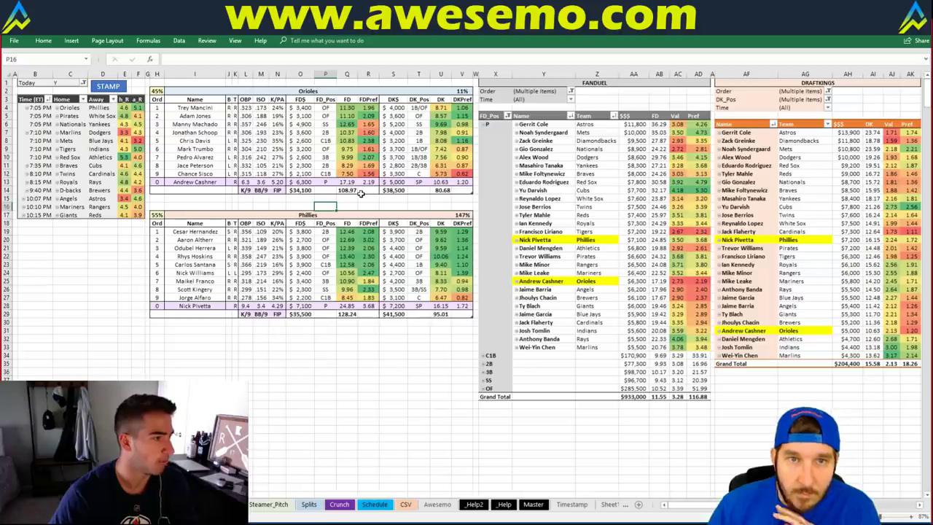
pyautogui.click(387, 198)
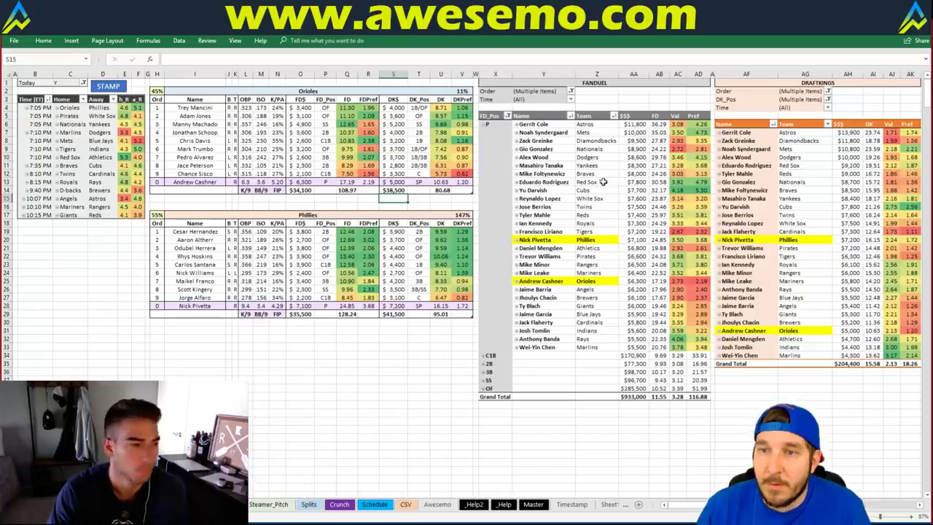
# - Switch the matchup tables to the Pirates game by setting the home team to Pirates
pyautogui.click(167, 92)
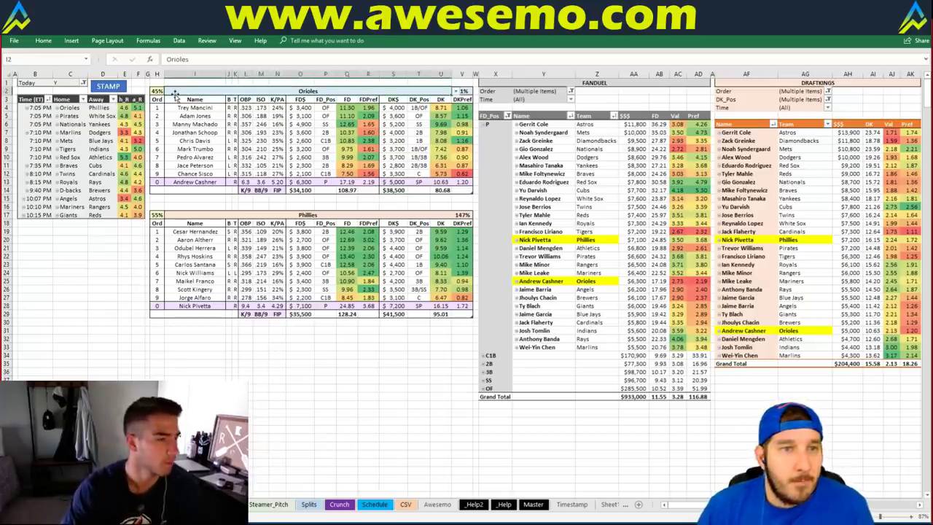
pyautogui.write('Pirates')
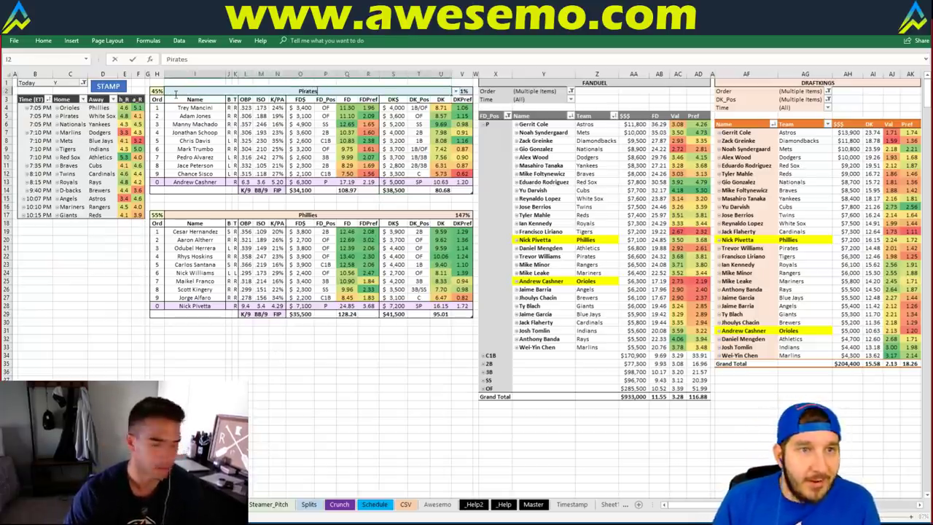
pyautogui.press('Return')
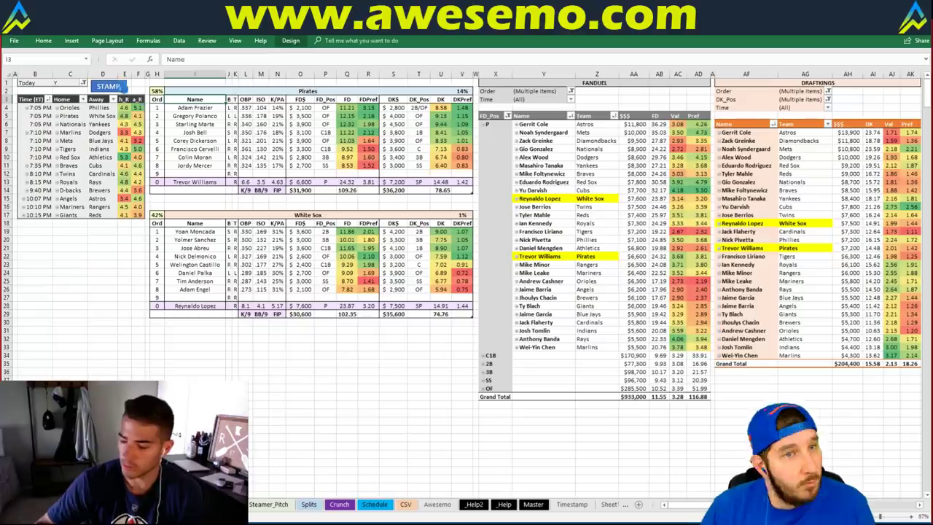
pyautogui.press('Up')
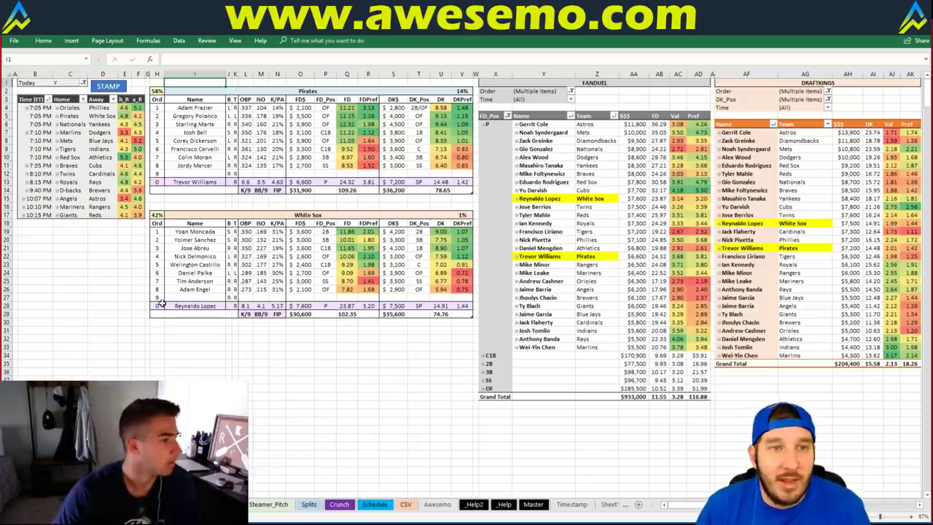
pyautogui.rightClick(121, 173)
pyautogui.press('Escape')
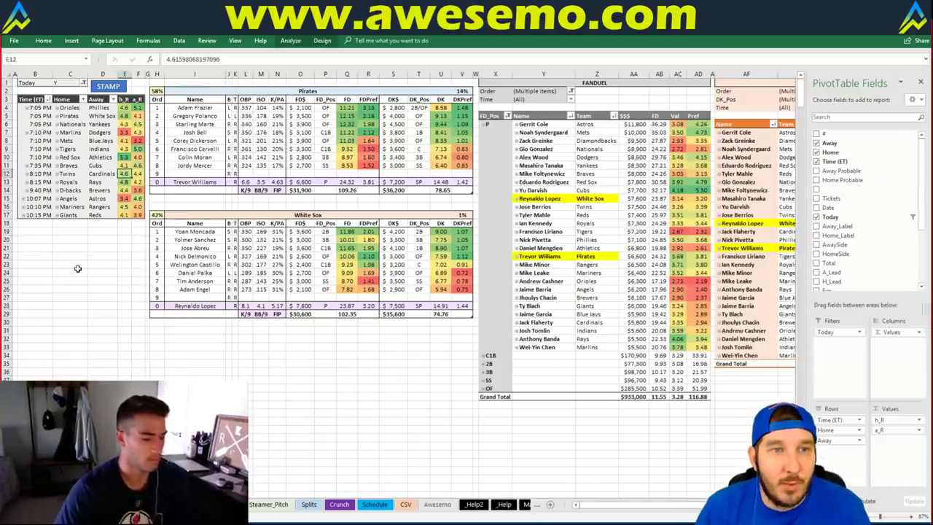
pyautogui.click(923, 83)
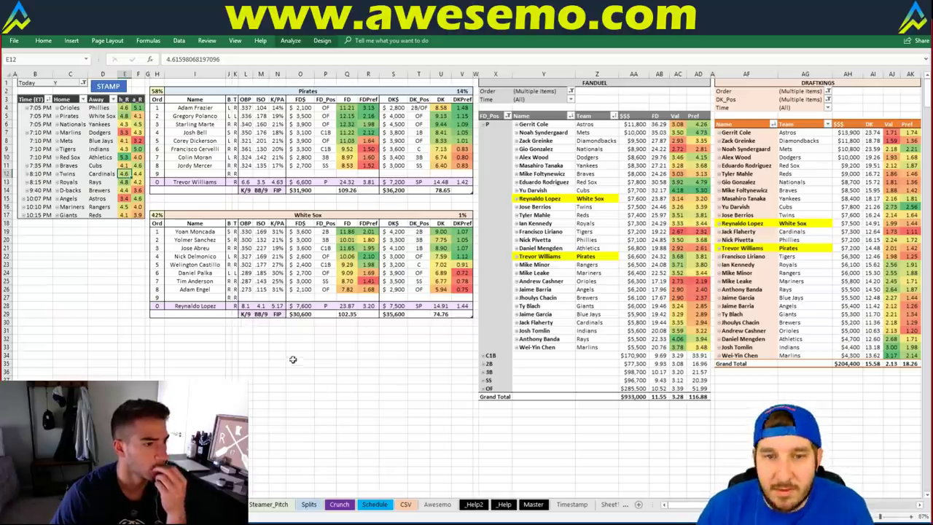
pyautogui.click(300, 332)
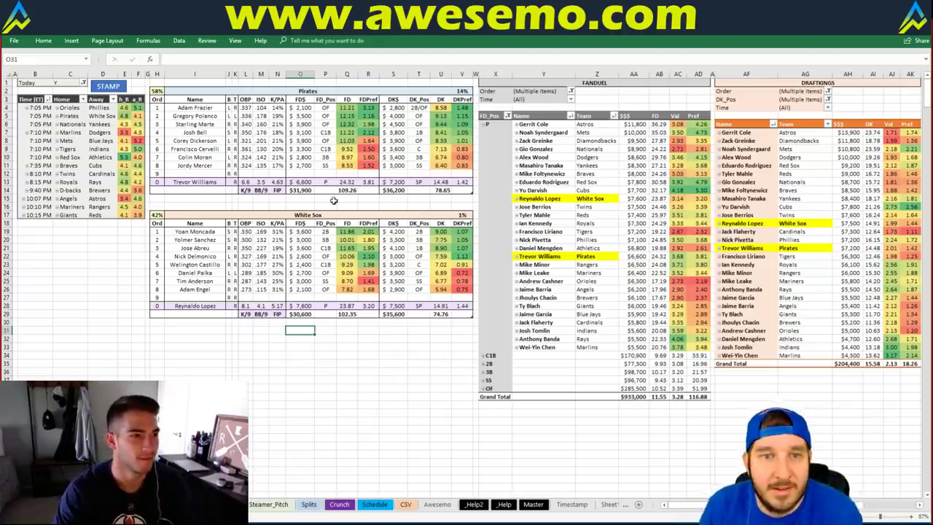
# - Switch the matchup tables to the Nationals game by setting the home team to Nationals
pyautogui.click(190, 90)
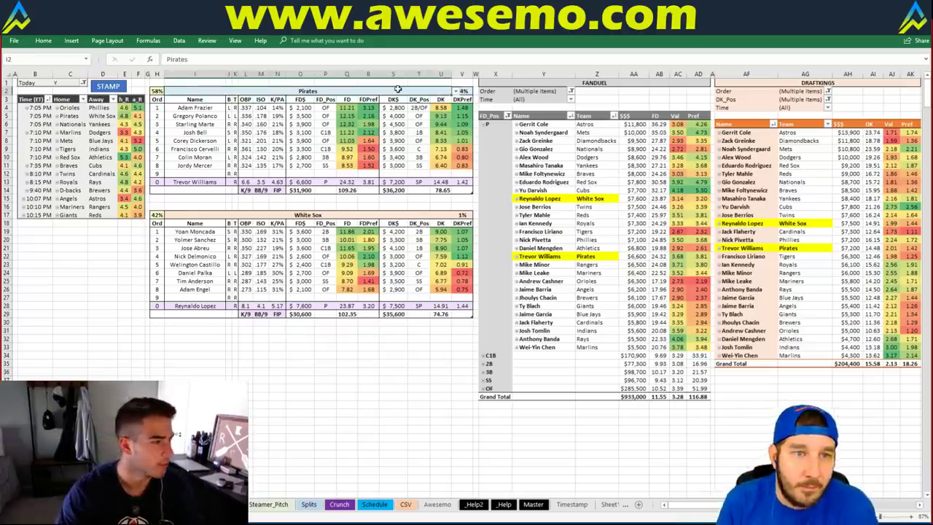
pyautogui.write('Nationals')
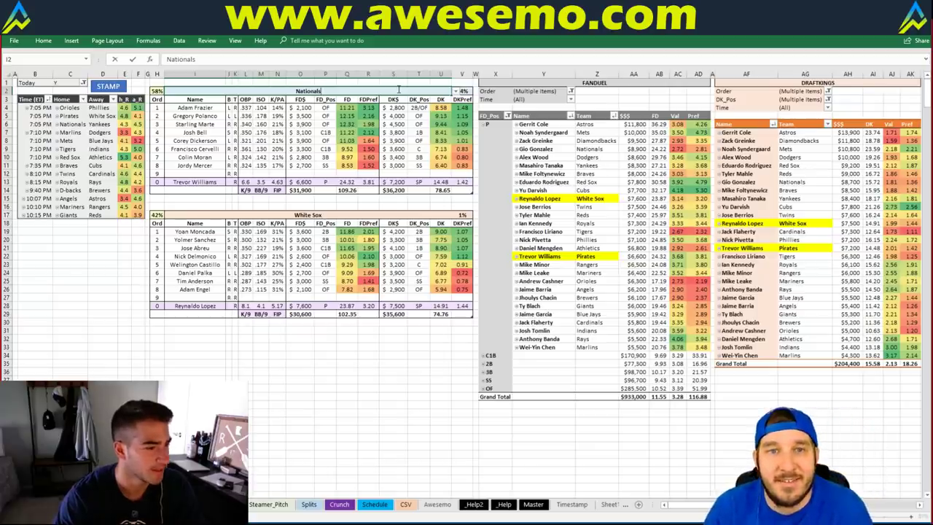
pyautogui.press('Return')
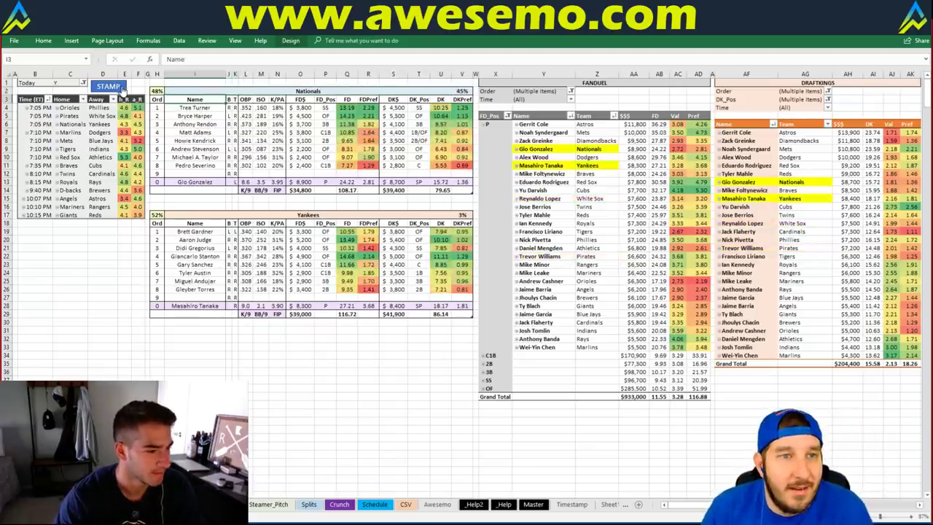
pyautogui.press('Up')
pyautogui.press('Up')
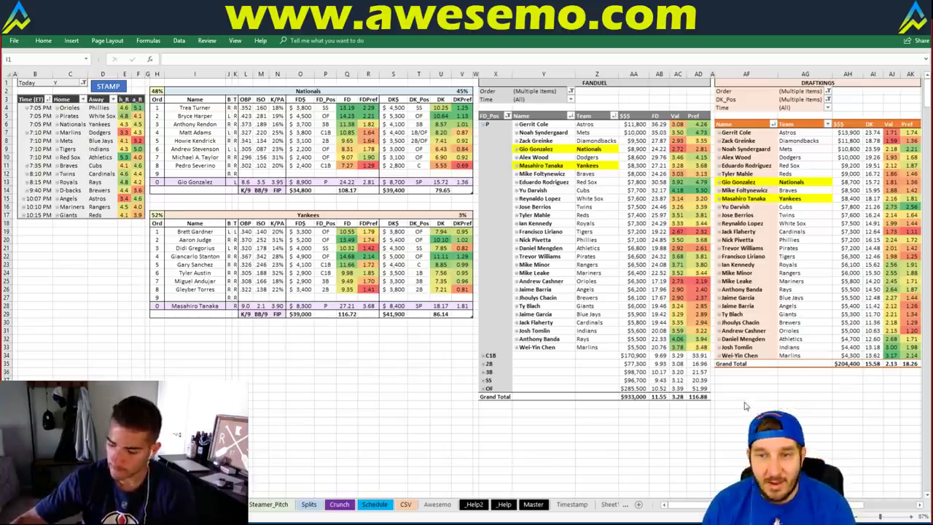
pyautogui.click(751, 379)
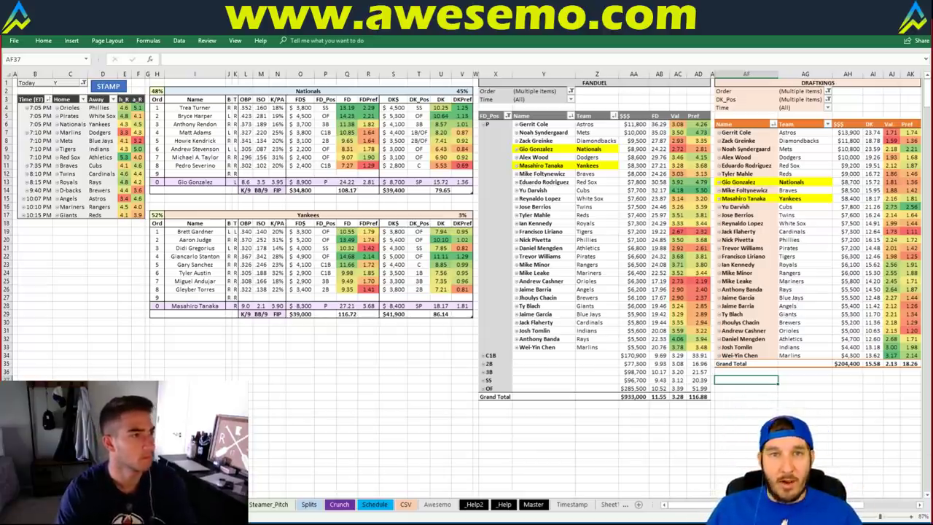
pyautogui.click(368, 387)
# - Set the home team of the matchup tables to Marlins and run the STAMP macro
pyautogui.click(349, 330)
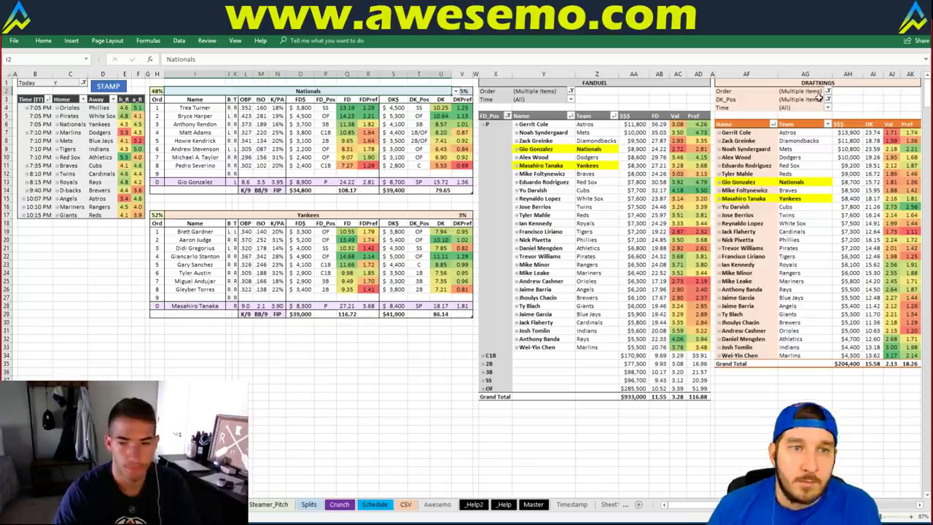
pyautogui.write('Marlins')
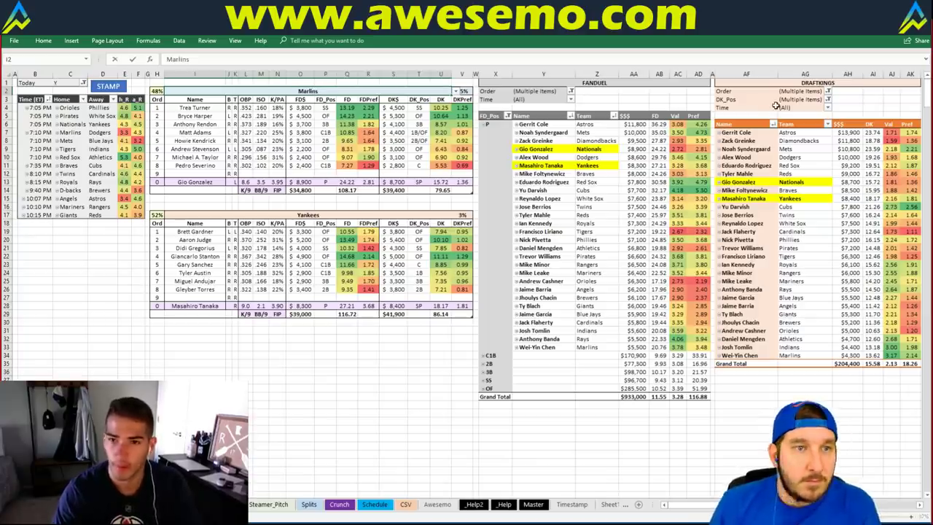
pyautogui.press('Return')
pyautogui.click(115, 86)
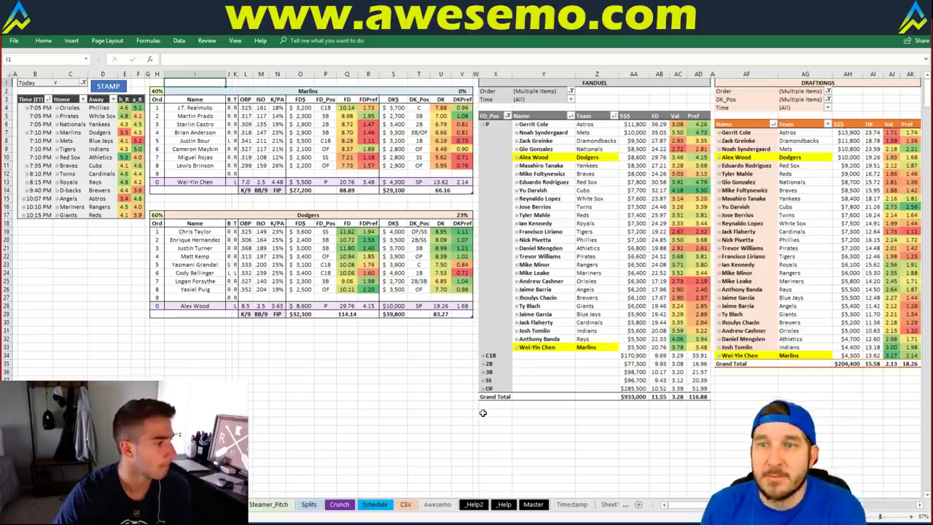
# - Set the home team of the matchup tables to Mets and run the STAMP macro
pyautogui.click(219, 390)
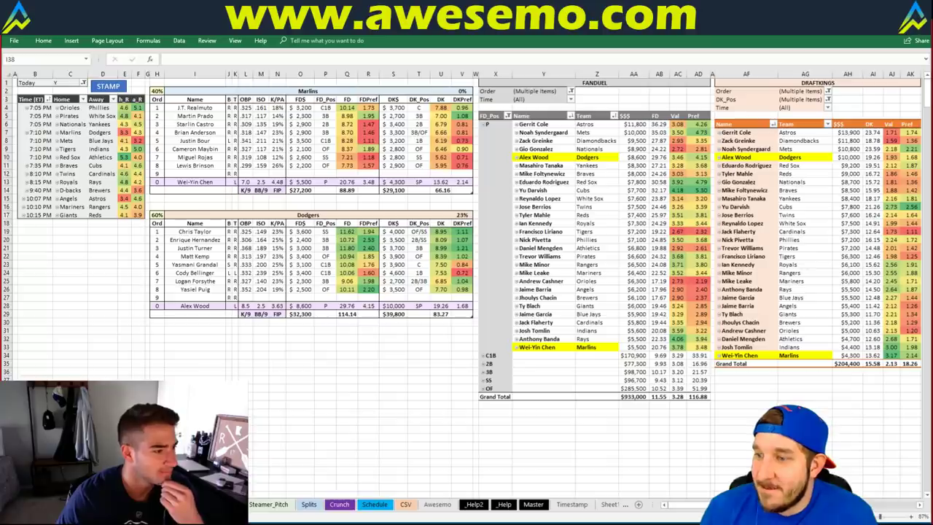
pyautogui.click(224, 90)
pyautogui.write('Mets')
pyautogui.press('Return')
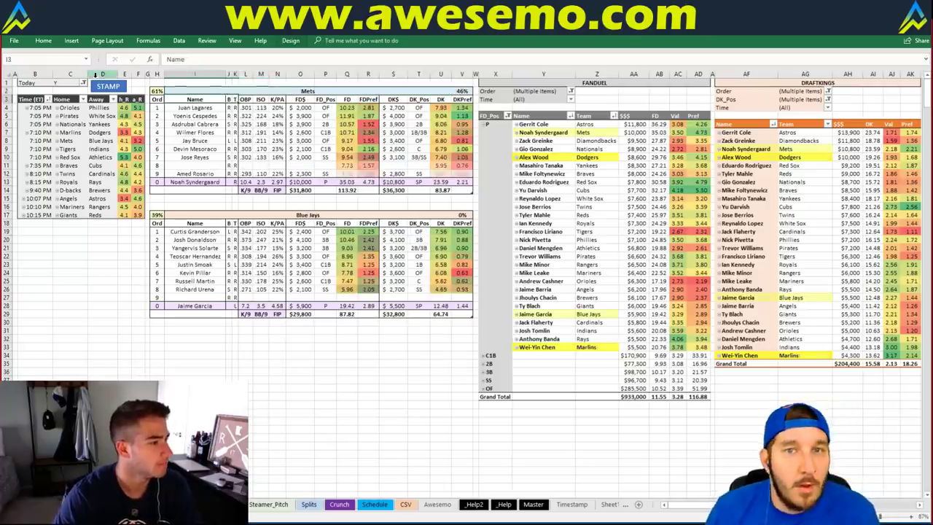
pyautogui.click(102, 86)
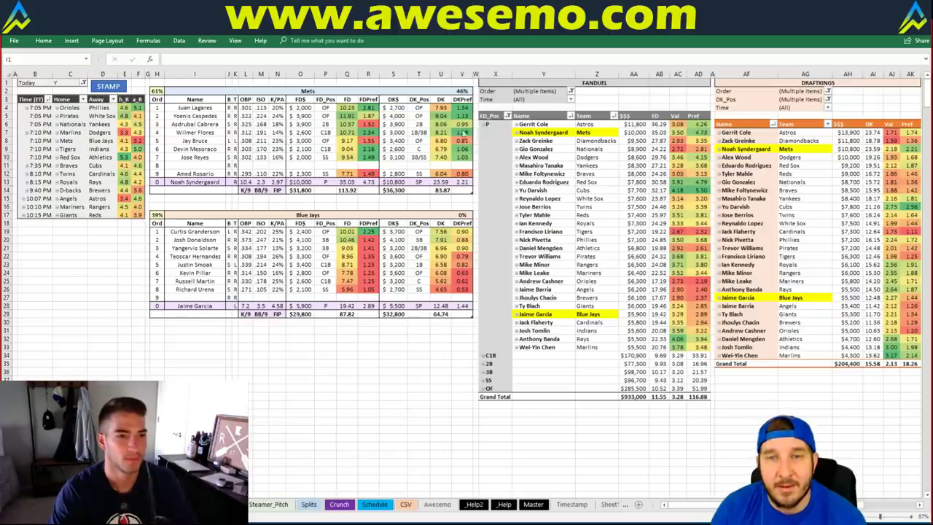
# - Switch the matchup tables to the Tigers game by setting the home team to Tigers
pyautogui.click(420, 133)
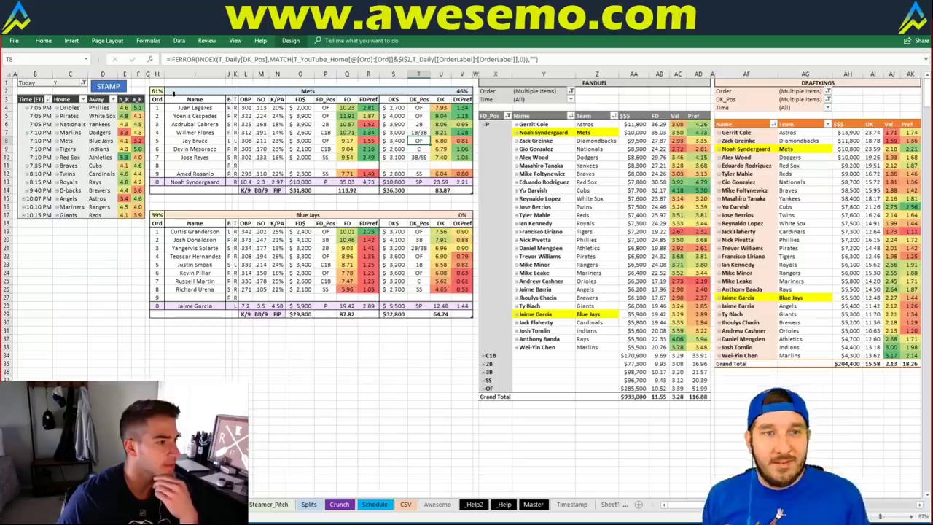
pyautogui.click(184, 90)
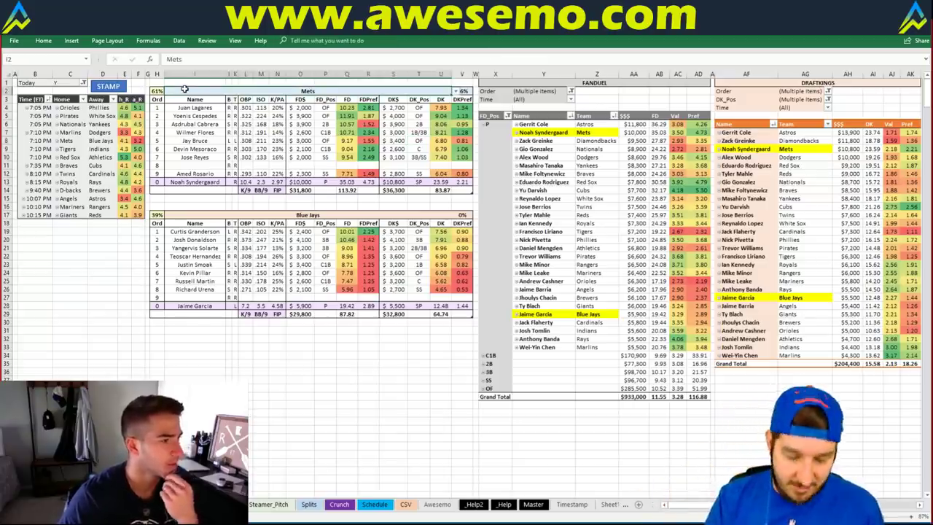
pyautogui.write('Tigers')
pyautogui.press('Return')
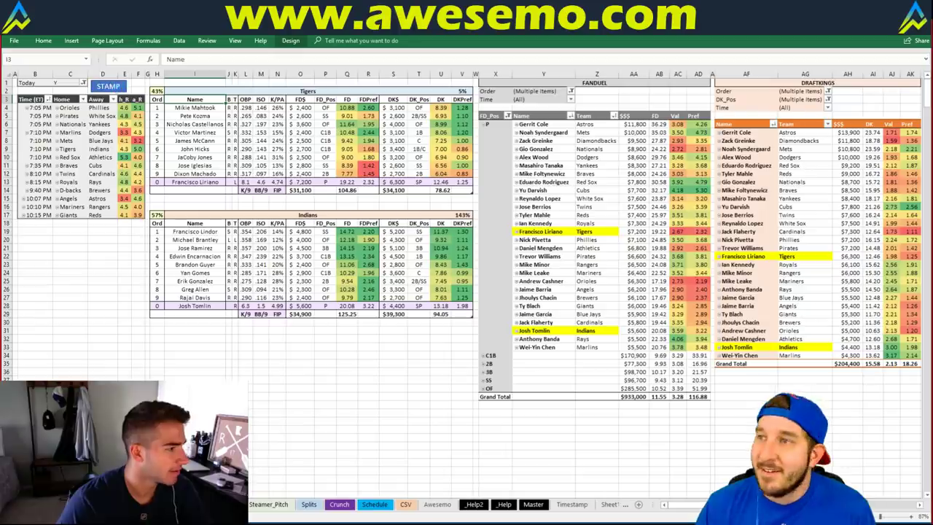
pyautogui.click(194, 83)
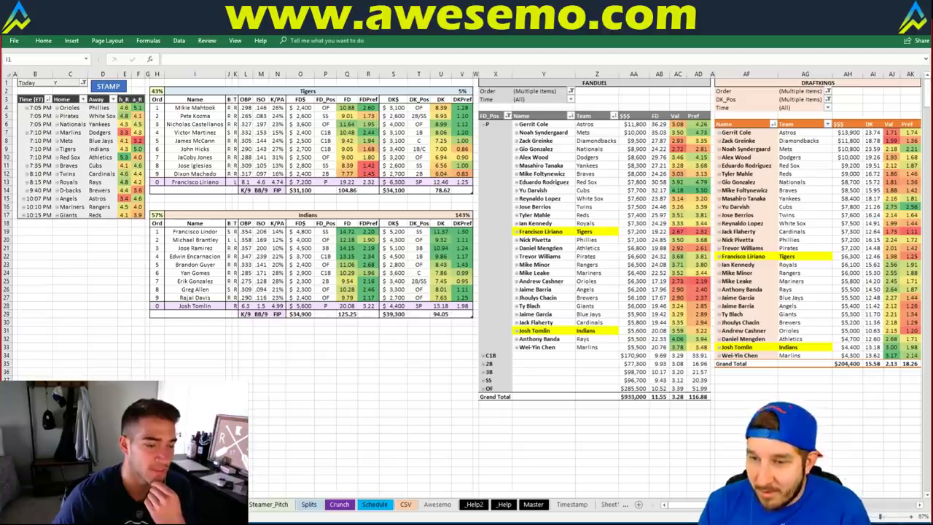
# - Check the current time and date in the system calendar and close it again
pyautogui.click(904, 521)
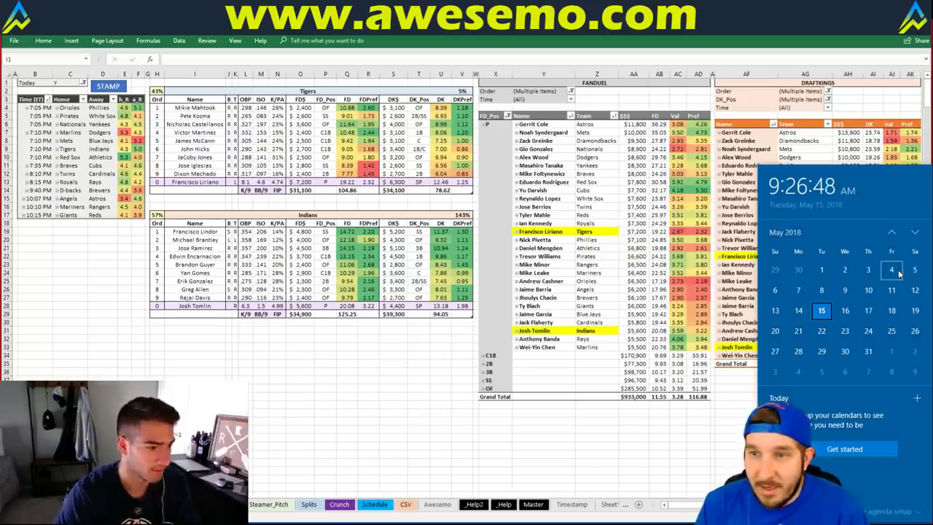
pyautogui.click(666, 428)
pyautogui.click(596, 437)
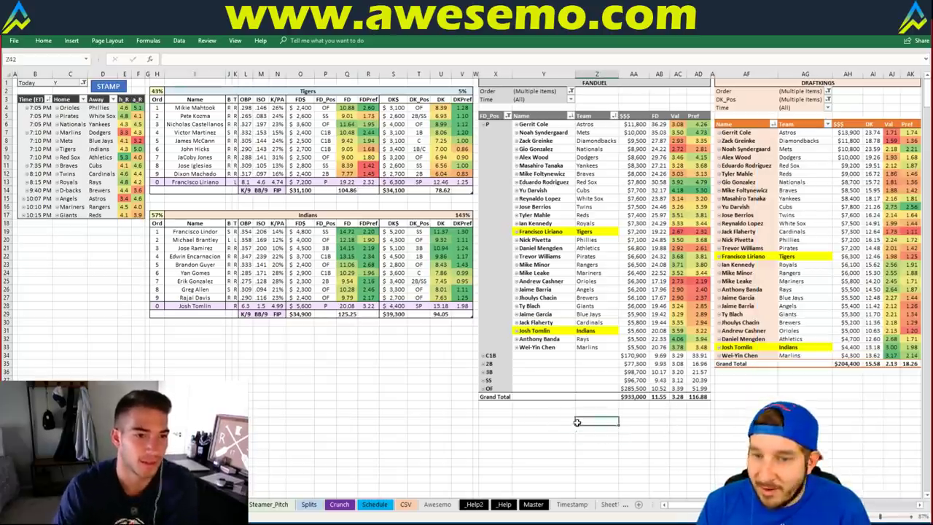
pyautogui.click(661, 421)
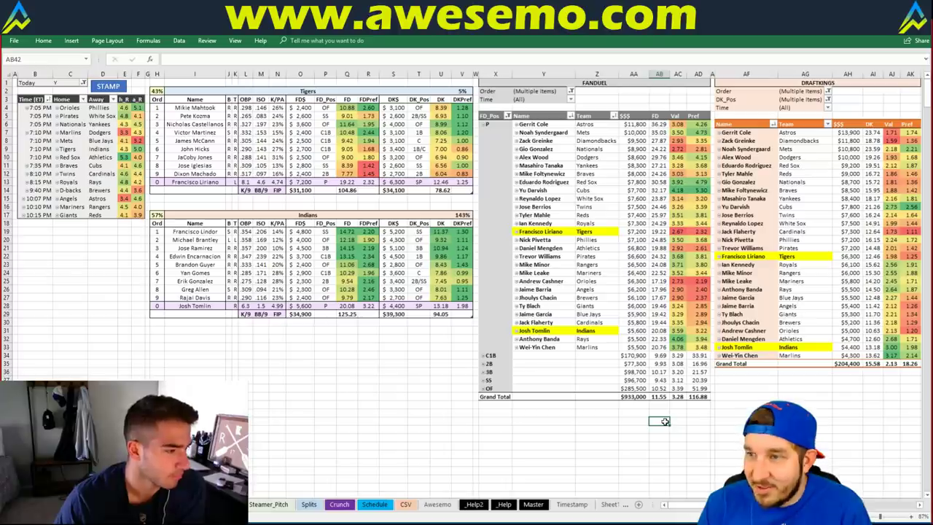
pyautogui.click(348, 346)
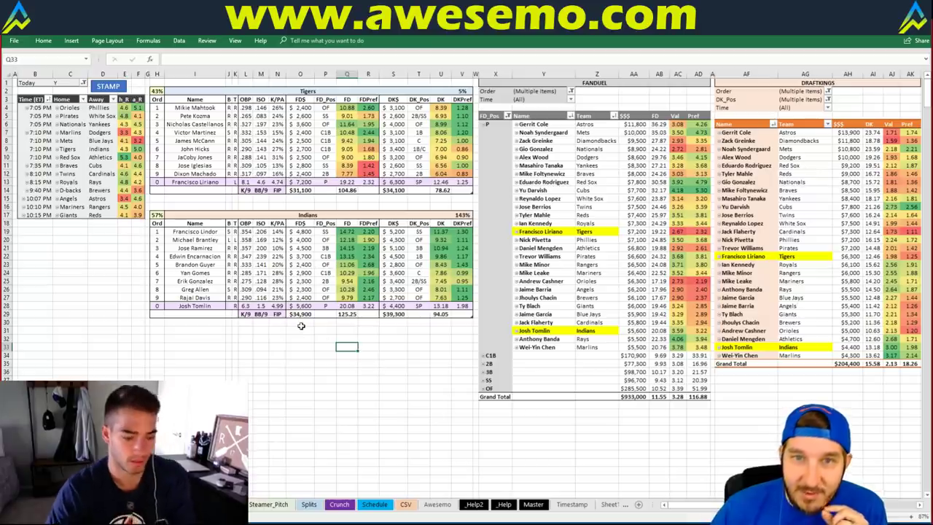
pyautogui.click(331, 313)
pyautogui.click(300, 329)
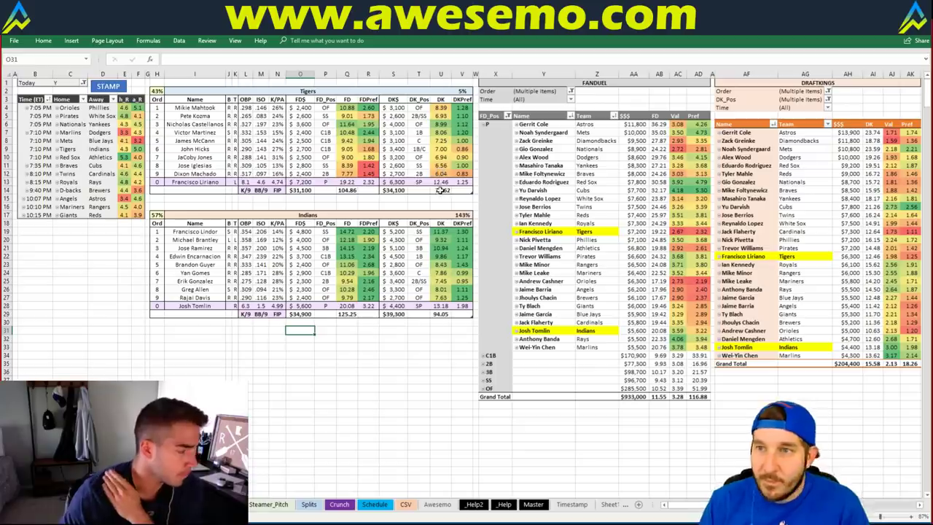
# - Review the hitter and pitcher ownership percentages on the FanDuel ownership sheet and return to the matchup sheet
pyautogui.hotkey('ctrl', 'pagedown')
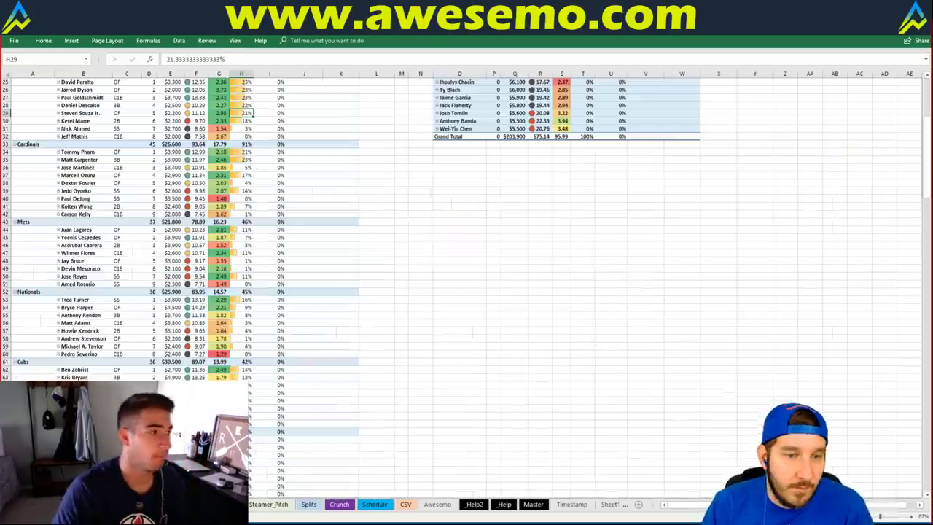
pyautogui.hotkey('ctrl', 'pagedown')
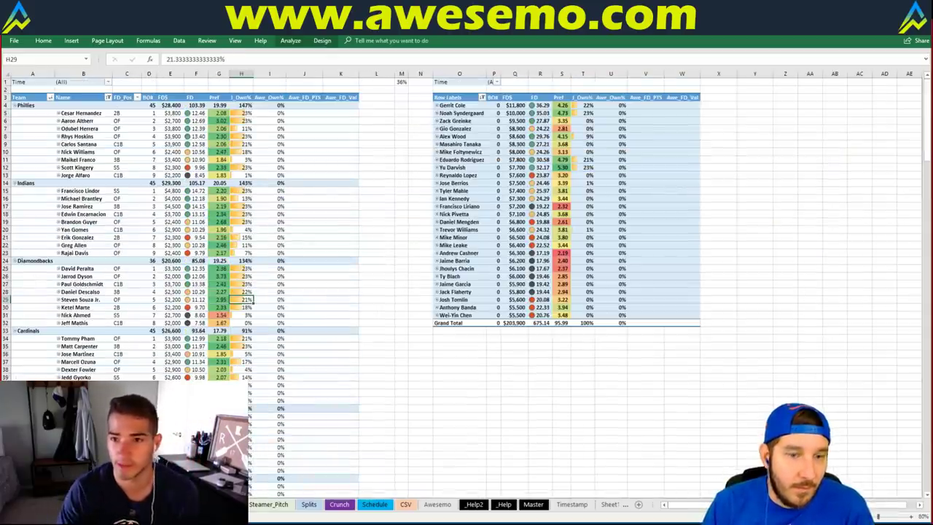
pyautogui.hotkey('ctrl', 'pagedown')
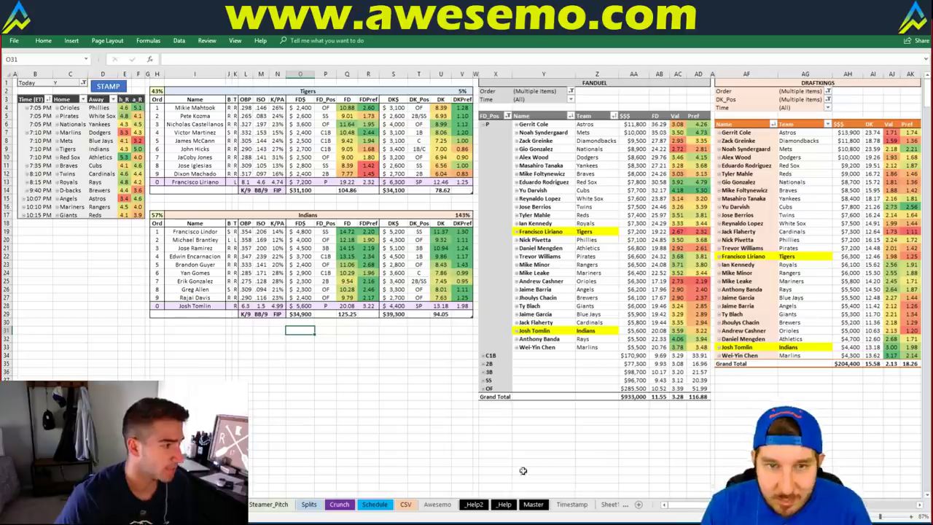
pyautogui.click(319, 341)
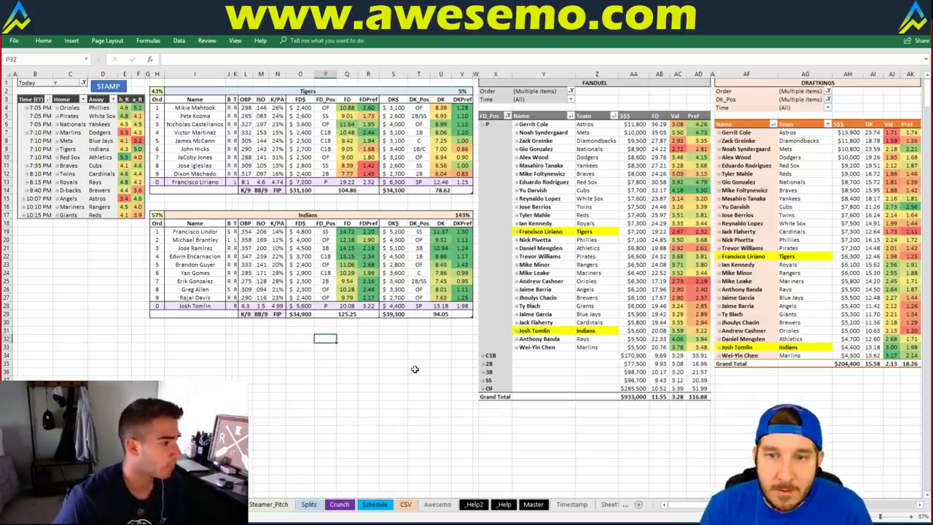
pyautogui.click(392, 355)
pyautogui.click(417, 346)
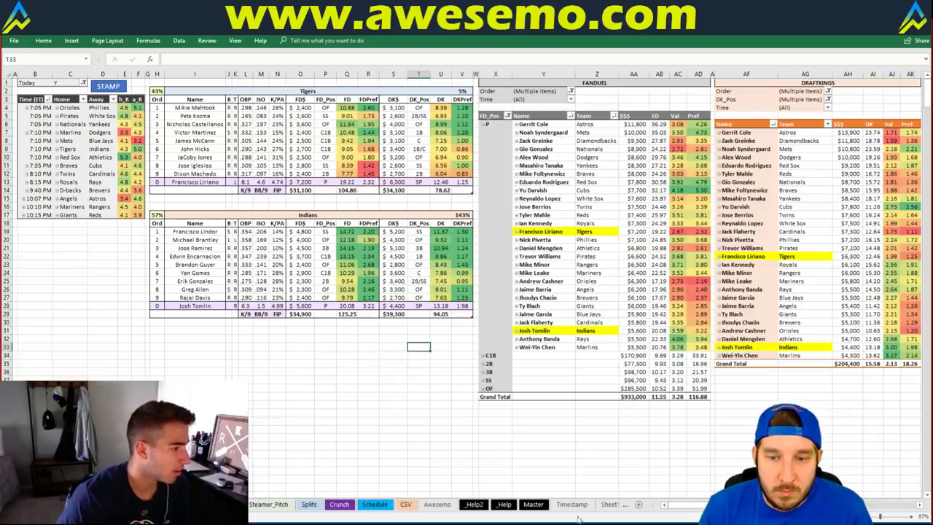
# - Look up the name-mapping row of Nicholas Castellanos on the _Help sheet by searching for "caste" from its beginning
pyautogui.click(513, 505)
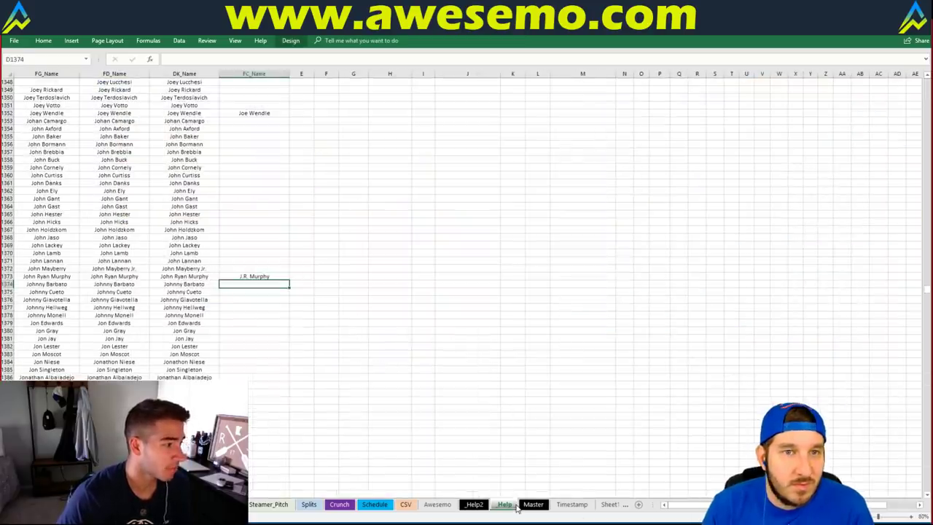
pyautogui.hotkey('ctrl', 'Home')
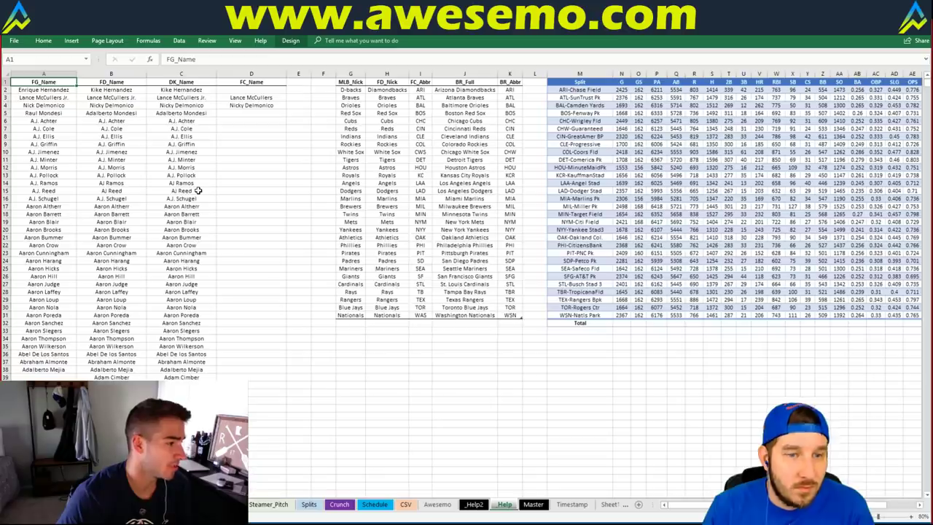
pyautogui.hotkey('ctrl', 'f')
pyautogui.write('caste')
pyautogui.press('Return')
pyautogui.press('Return')
pyautogui.press('Return')
pyautogui.press('Return')
pyautogui.press('Return')
pyautogui.press('Escape')
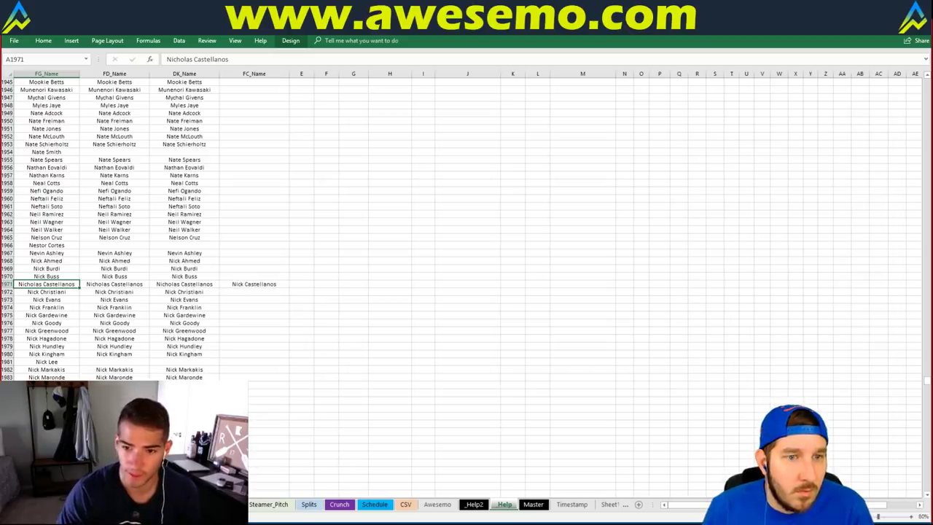
# - Find Nicholas Castellanos in the daily player projections table by searching for "castel" and return to the matchup sheet
pyautogui.hotkey('ctrl', 'pageup')
pyautogui.hotkey('ctrl', 'pageup')
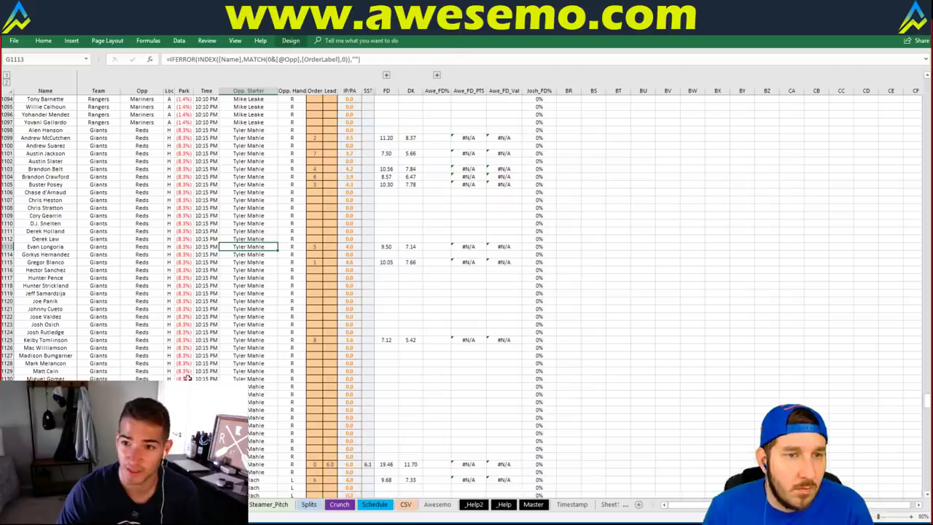
pyautogui.click(187, 379)
pyautogui.hotkey('ctrl', 'f')
pyautogui.write('castel')
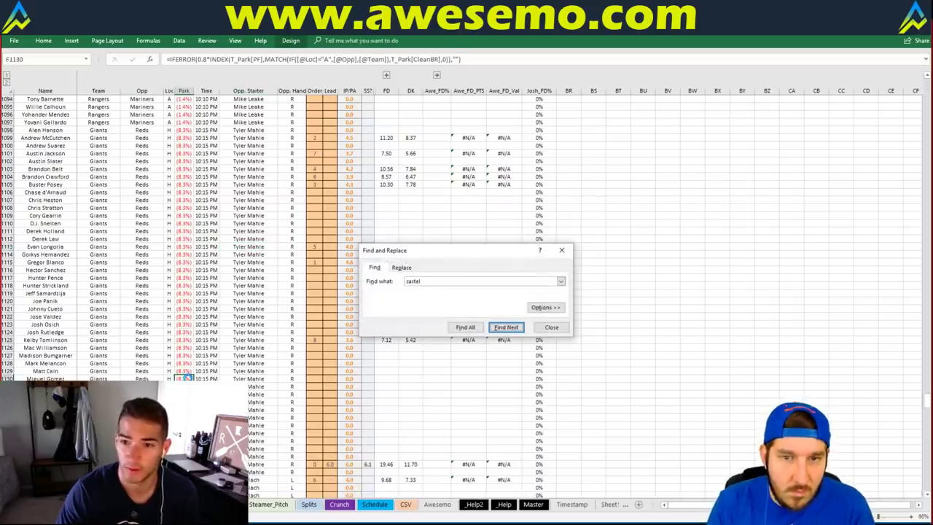
pyautogui.press('Return')
pyautogui.press('Escape')
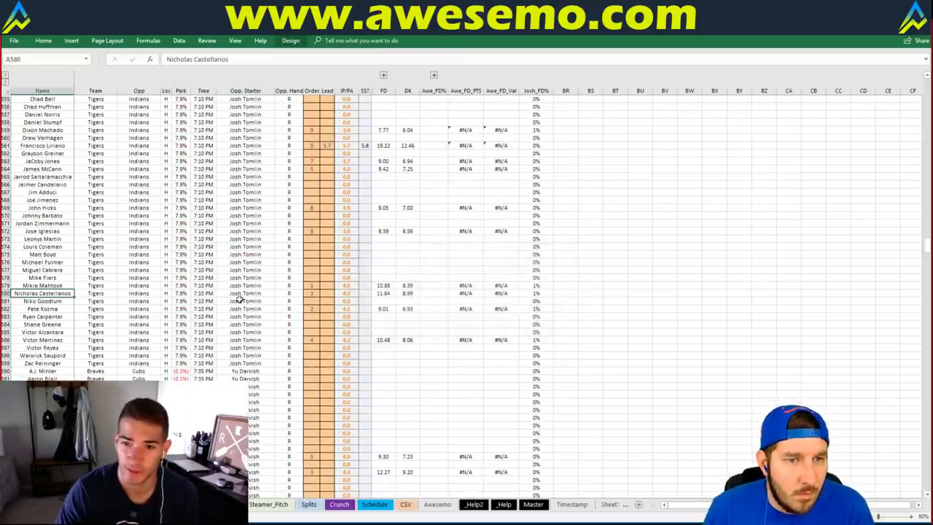
pyautogui.hotkey('ctrl', 'pagedown')
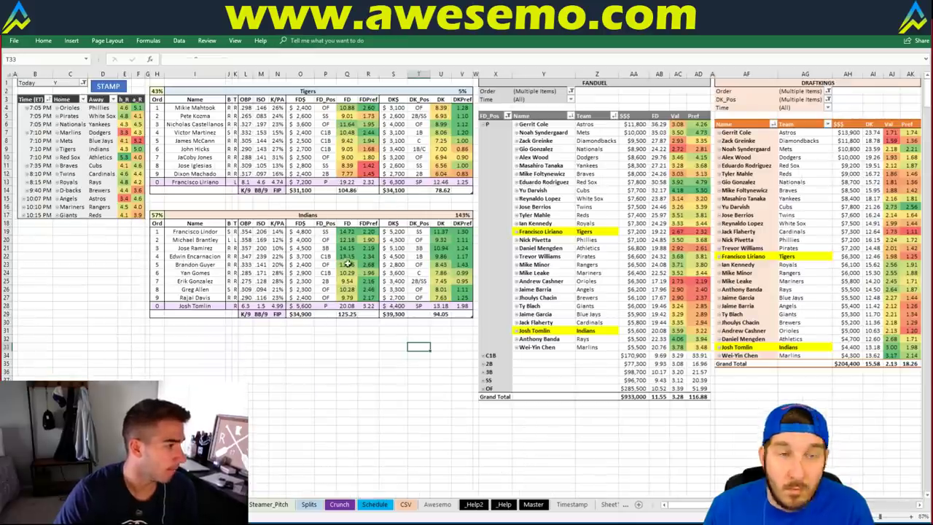
pyautogui.click(353, 339)
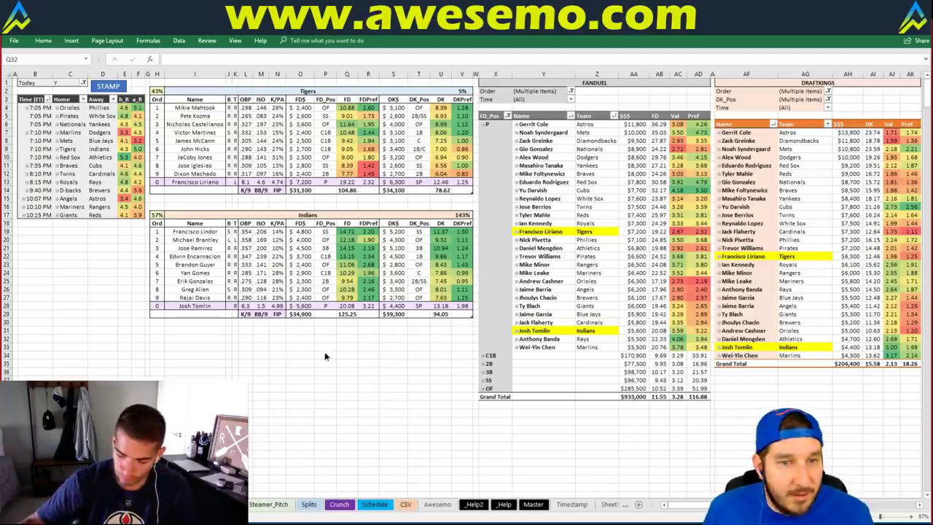
pyautogui.click(325, 329)
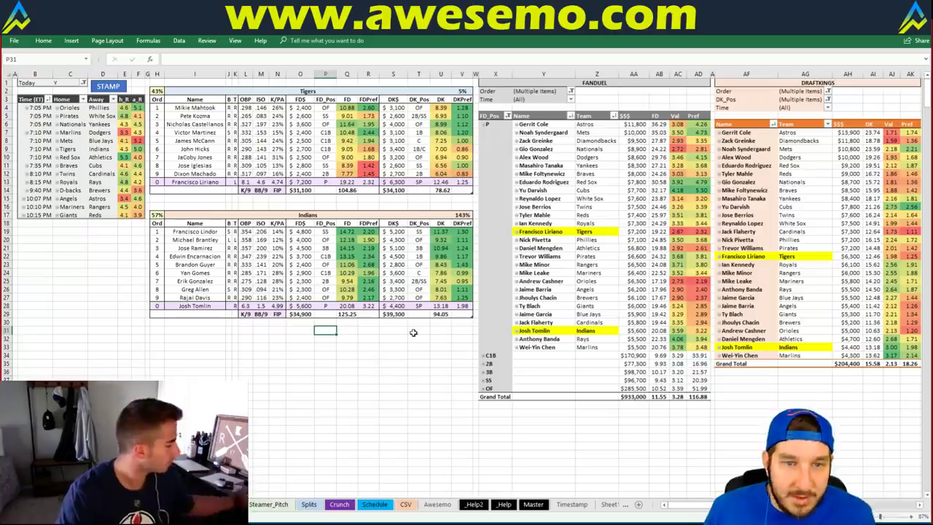
pyautogui.click(348, 339)
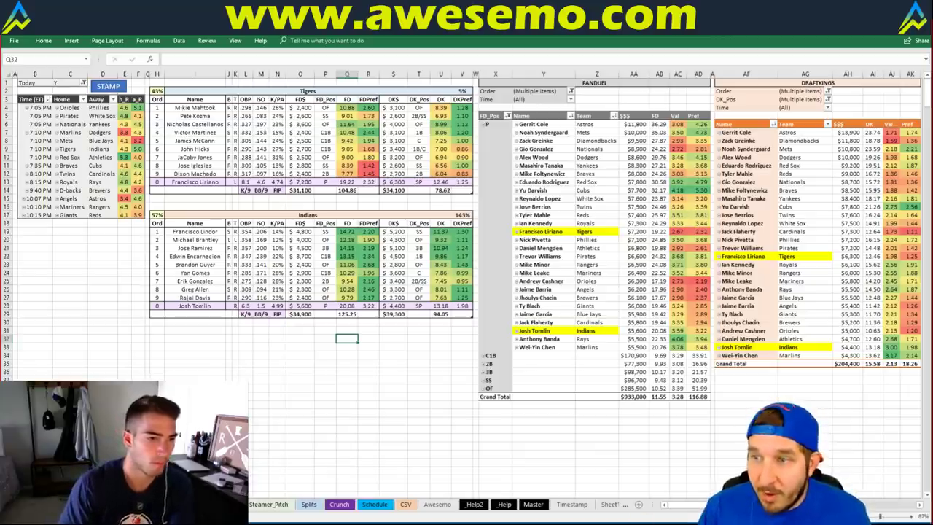
pyautogui.click(346, 334)
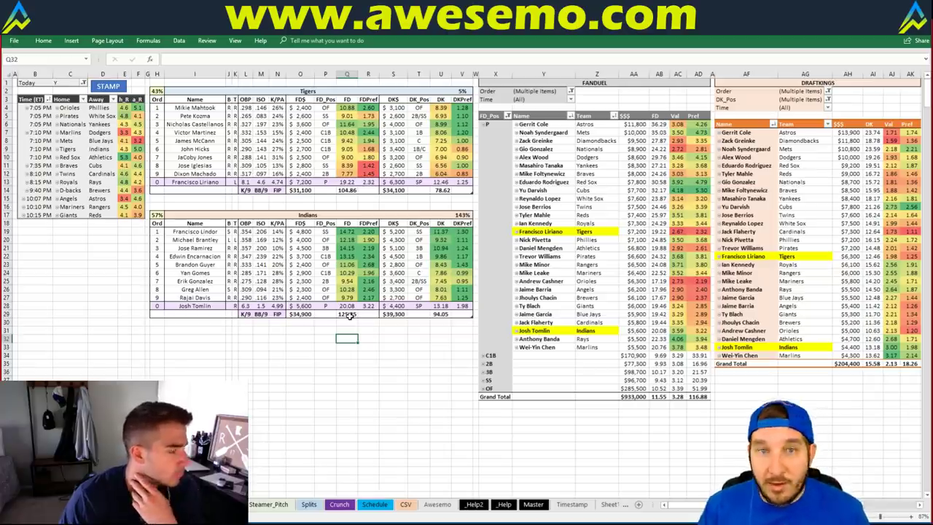
pyautogui.click(300, 322)
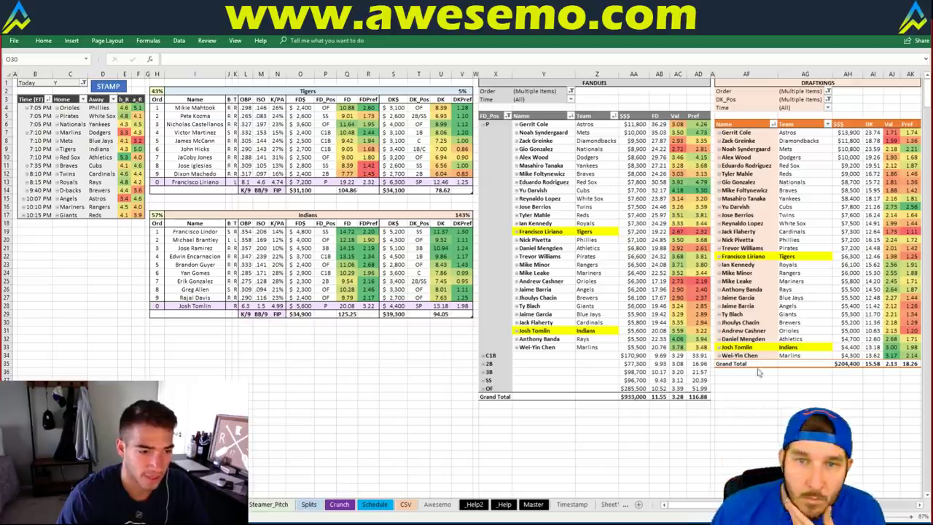
pyautogui.click(367, 346)
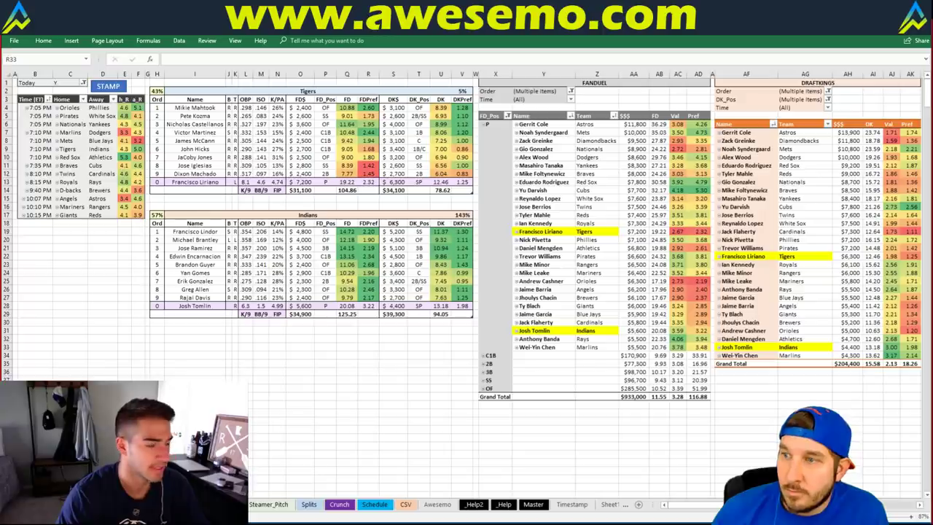
pyautogui.click(373, 346)
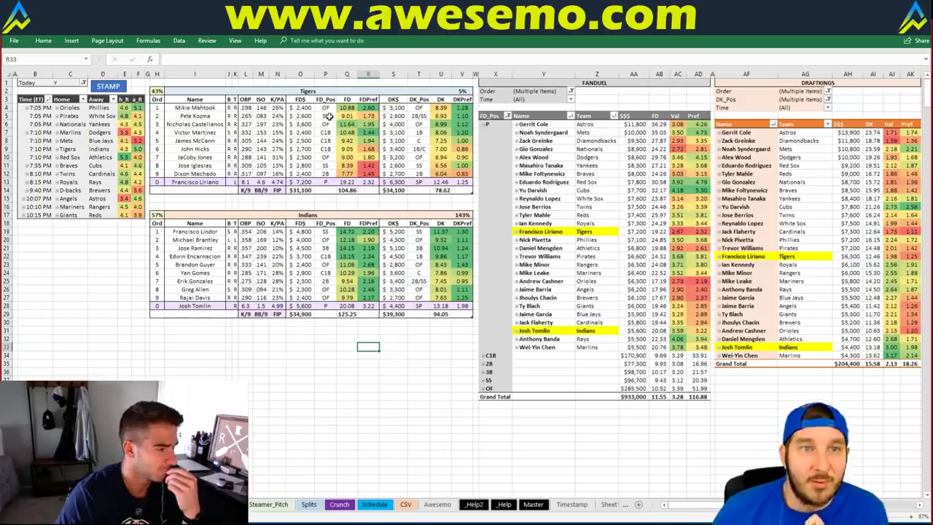
pyautogui.click(247, 190)
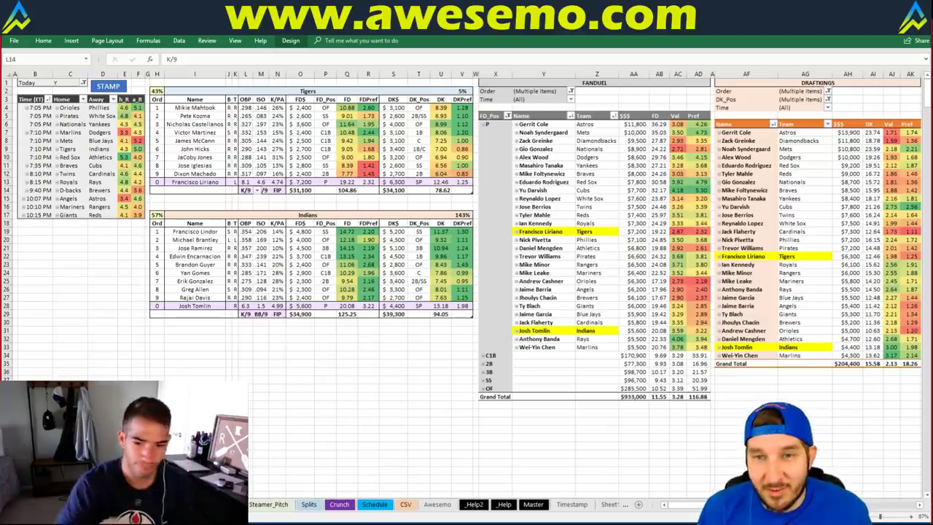
pyautogui.click(319, 327)
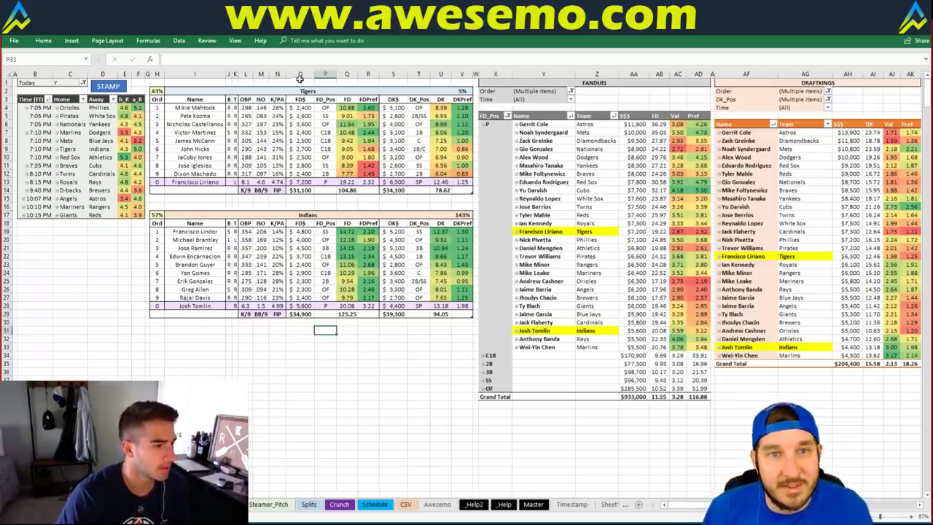
# - Switch the matchup tables to the Red Sox game by setting the home team to Red Sox
pyautogui.click(318, 92)
pyautogui.write('Red Sox')
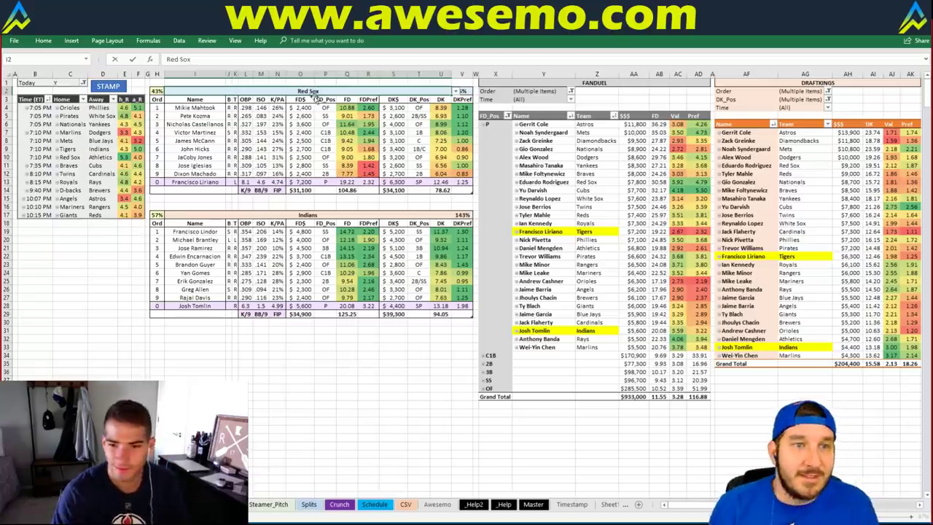
pyautogui.press('Return')
pyautogui.press('Up')
pyautogui.press('Up')
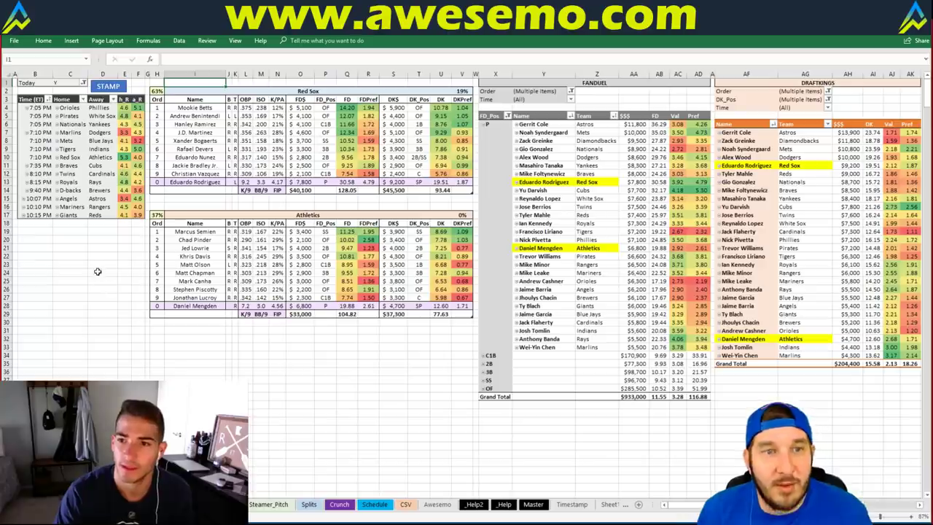
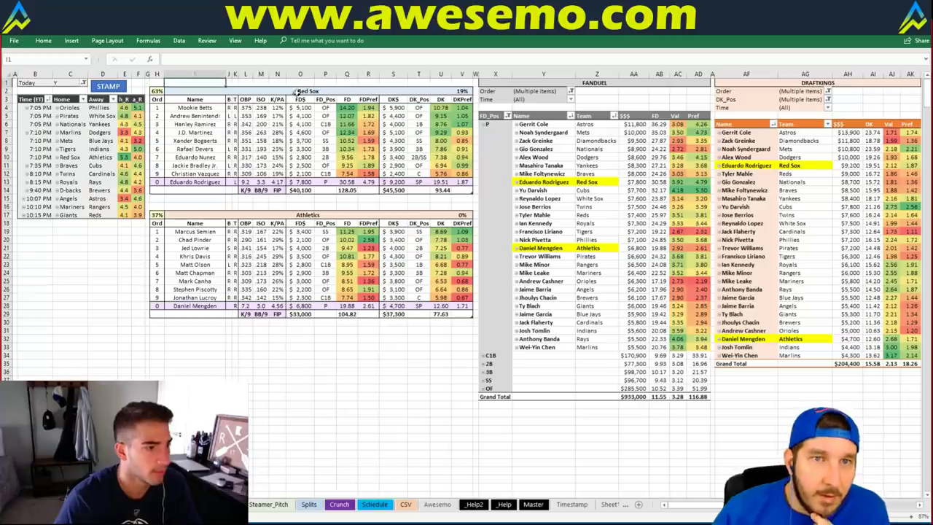
# - Set the home team of the matchup tables to Braves
pyautogui.click(297, 90)
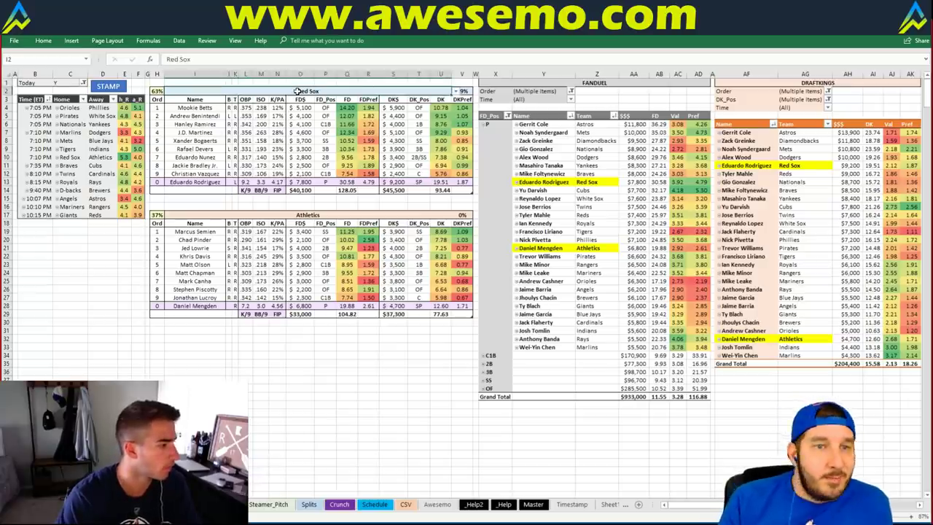
pyautogui.write('Braves')
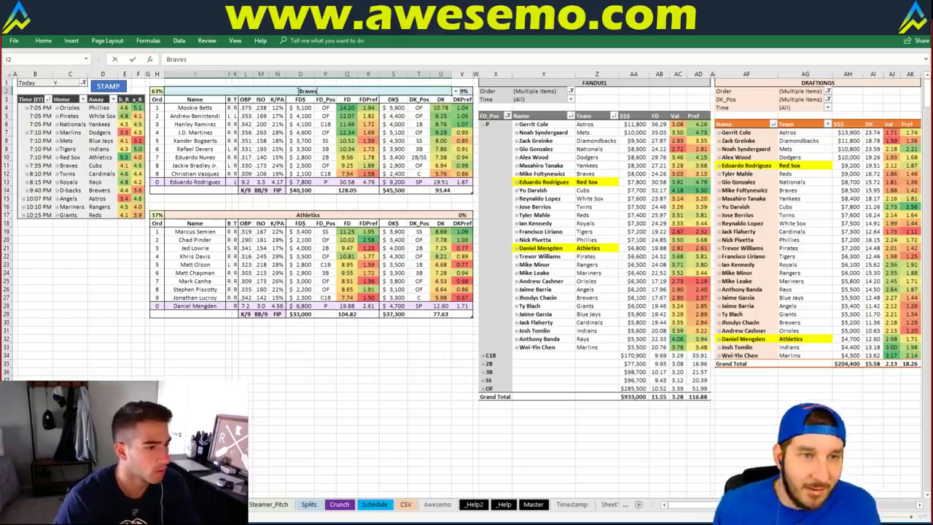
pyautogui.press('Return')
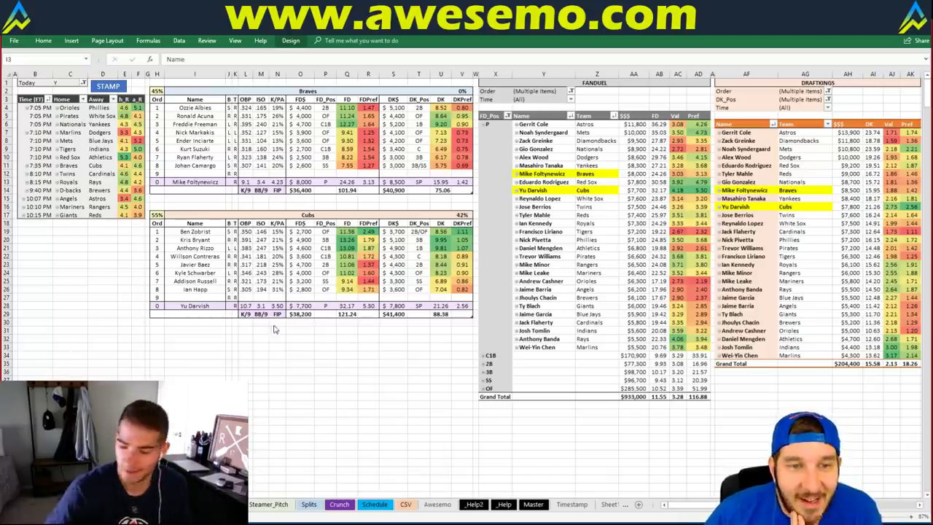
pyautogui.click(260, 345)
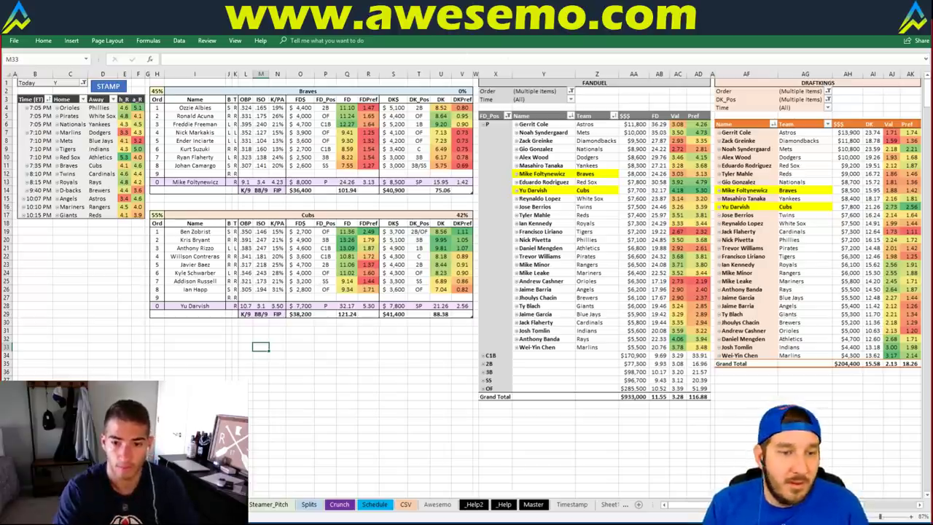
# - Switch to FantasyCruncher in the browser, list the pitchers used in the FanDuel lineups and open Yu Darvish's player card
pyautogui.hotkey('alt', 'Tab')
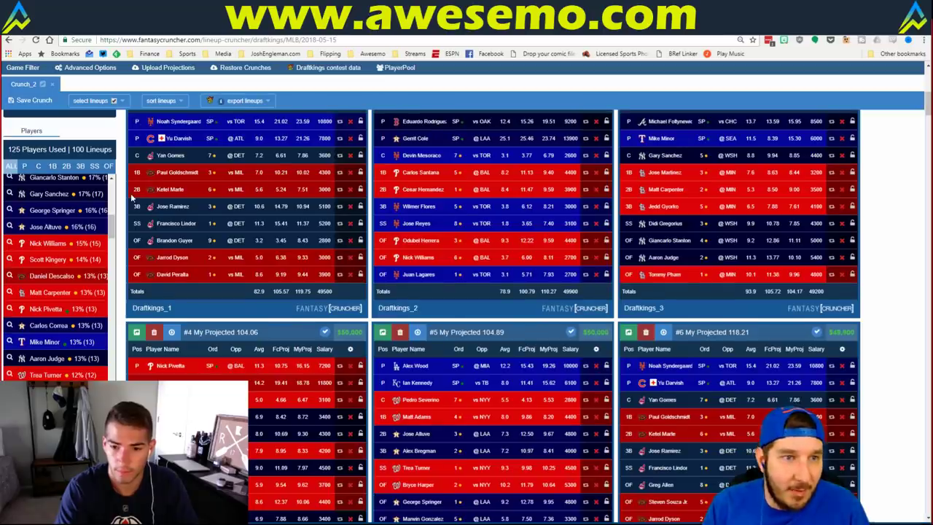
pyautogui.scroll(4, 132, 196)
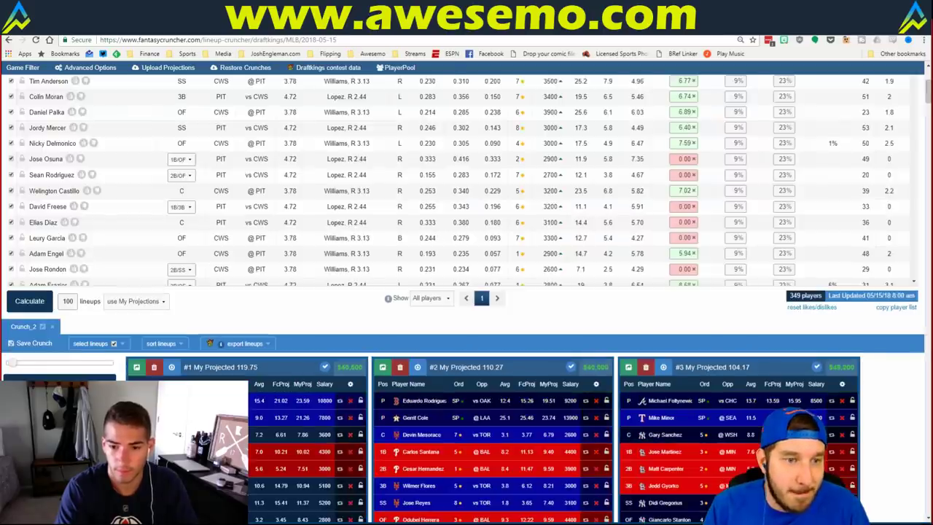
pyautogui.scroll(3, 167, 112)
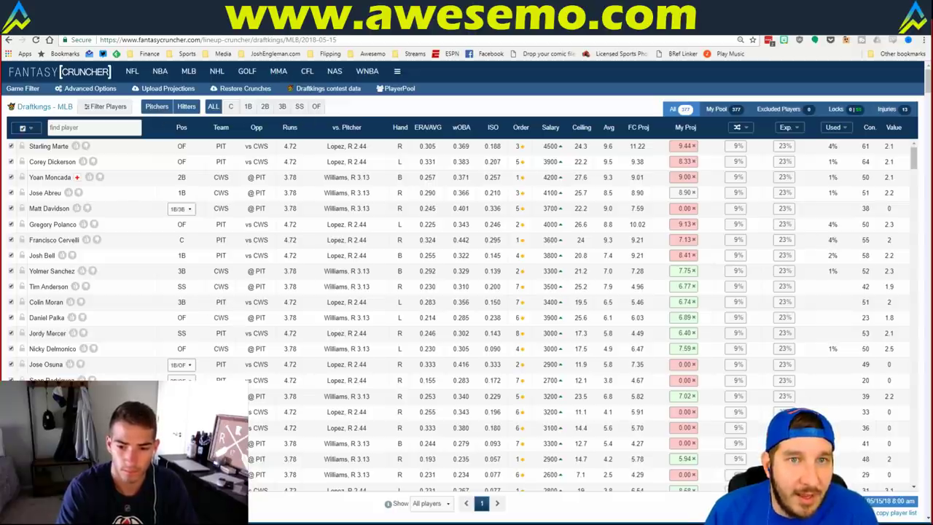
pyautogui.hotkey('ctrl', 'Tab')
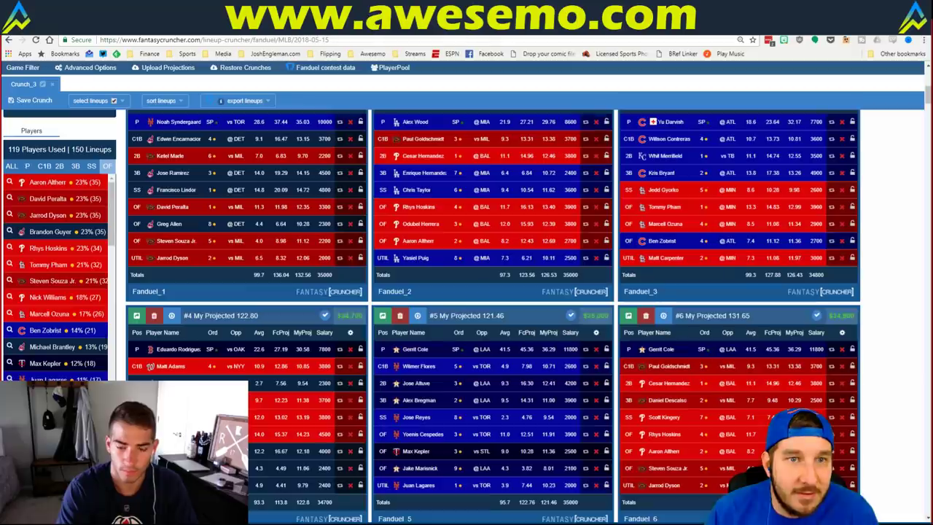
pyautogui.click(28, 167)
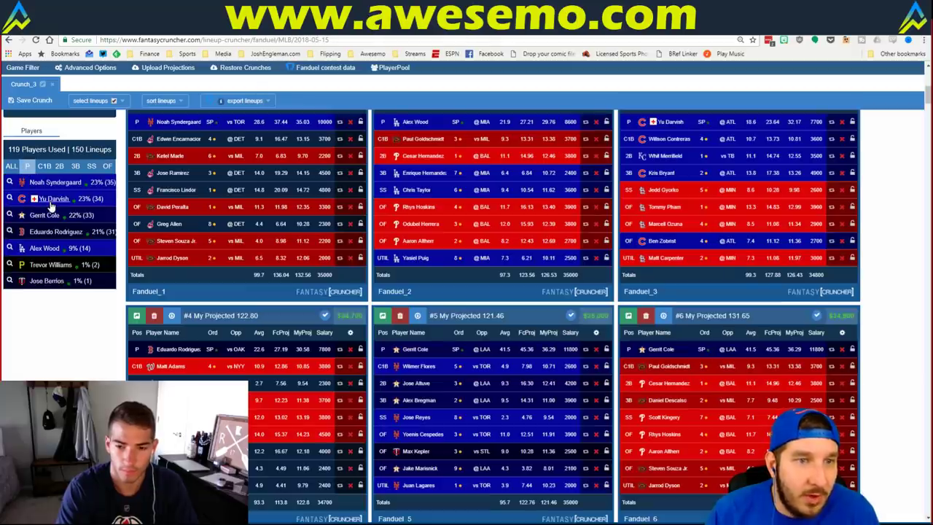
pyautogui.click(51, 201)
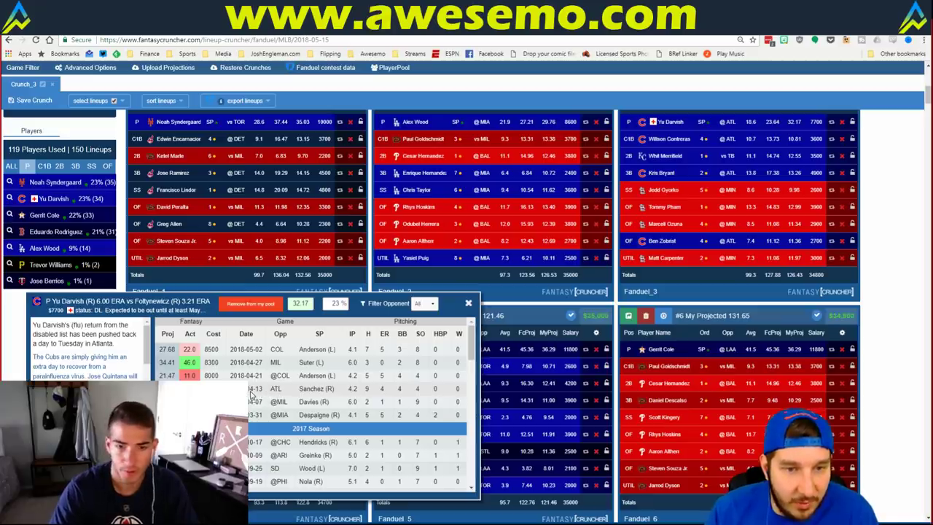
# - Check Yu Darvish's player card in the DraftKings pitcher list, close it and return to the Excel matchup sheet
pyautogui.hotkey('ctrl', 'Tab')
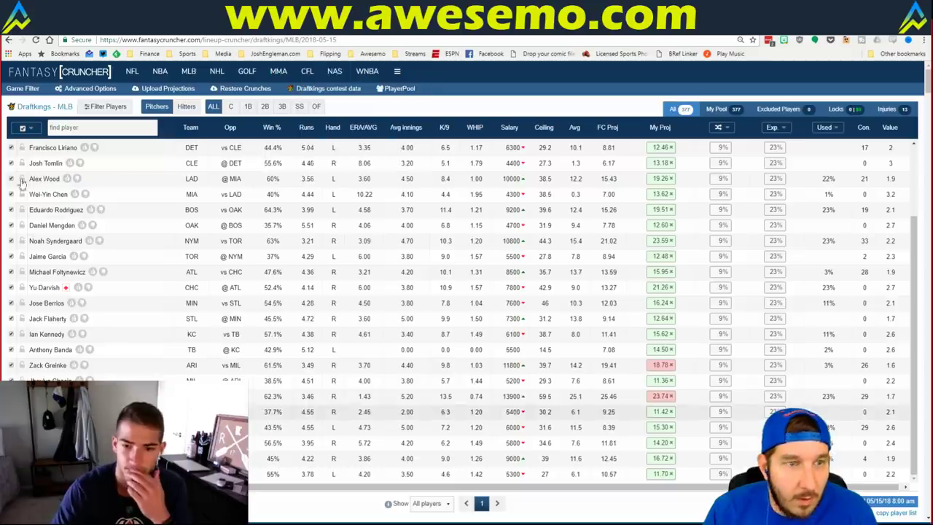
pyautogui.click(45, 288)
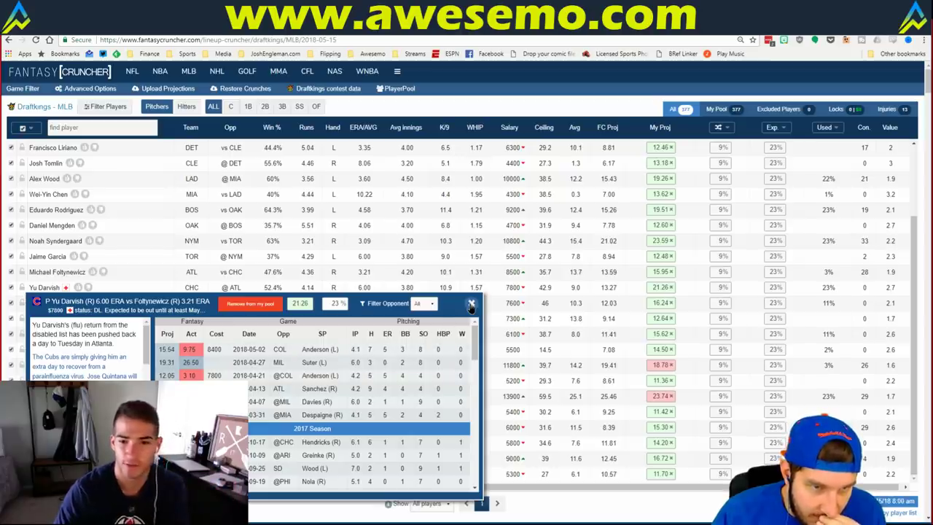
pyautogui.click(471, 304)
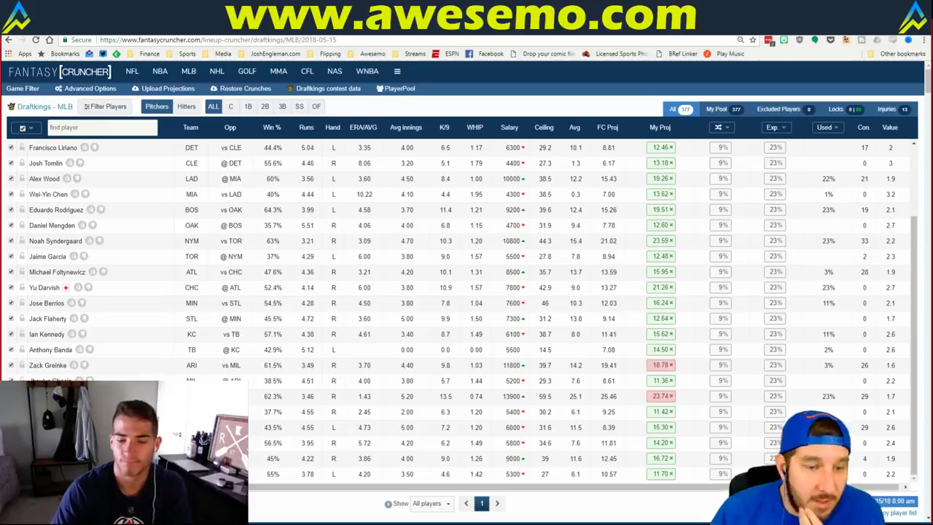
pyautogui.hotkey('alt', 'Tab')
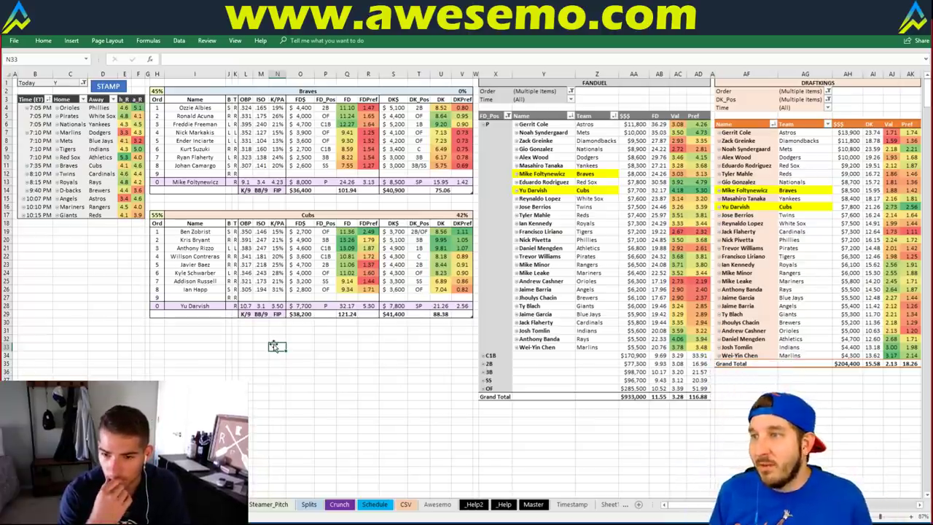
pyautogui.click(324, 173)
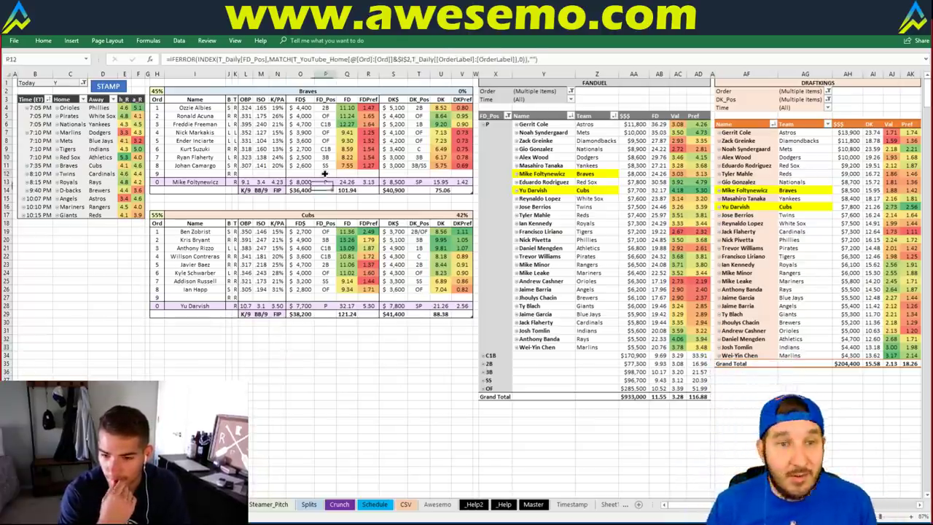
pyautogui.click(195, 198)
pyautogui.moveTo(156, 201); pyautogui.dragTo(456, 209)
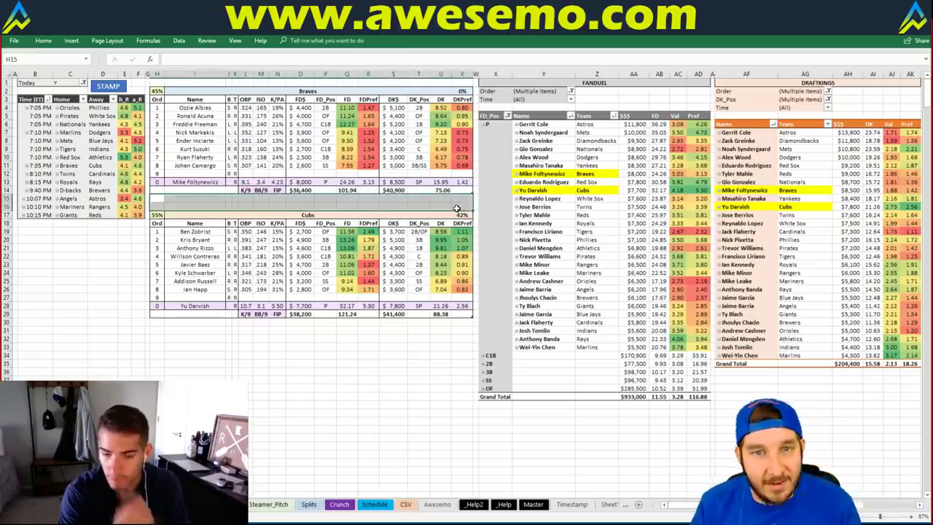
pyautogui.click(284, 222)
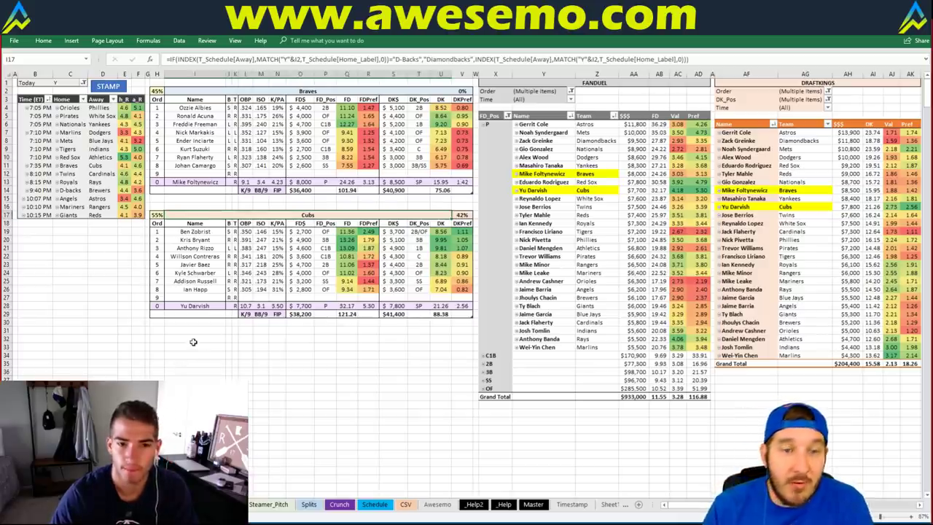
pyautogui.click(212, 142)
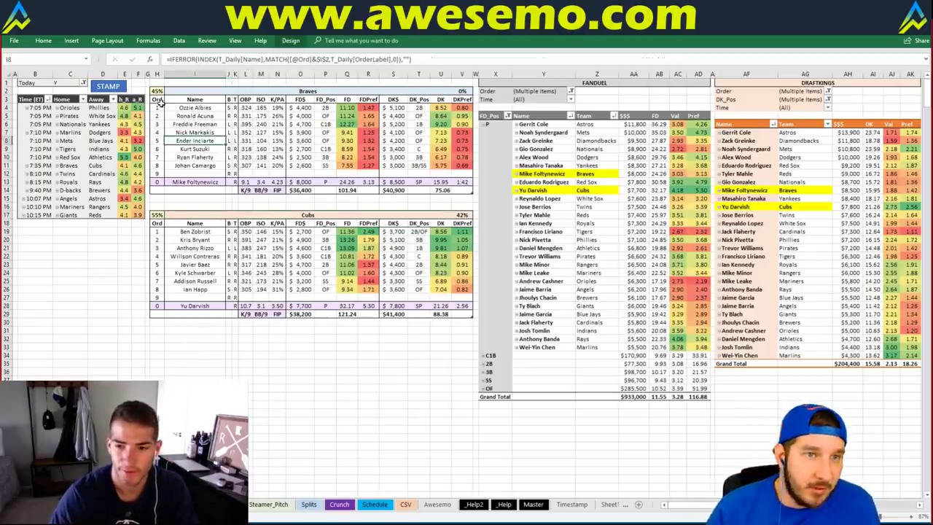
# - Set the home team of the matchup tables to Twins to bring up their game against the Cardinals
pyautogui.click(228, 89)
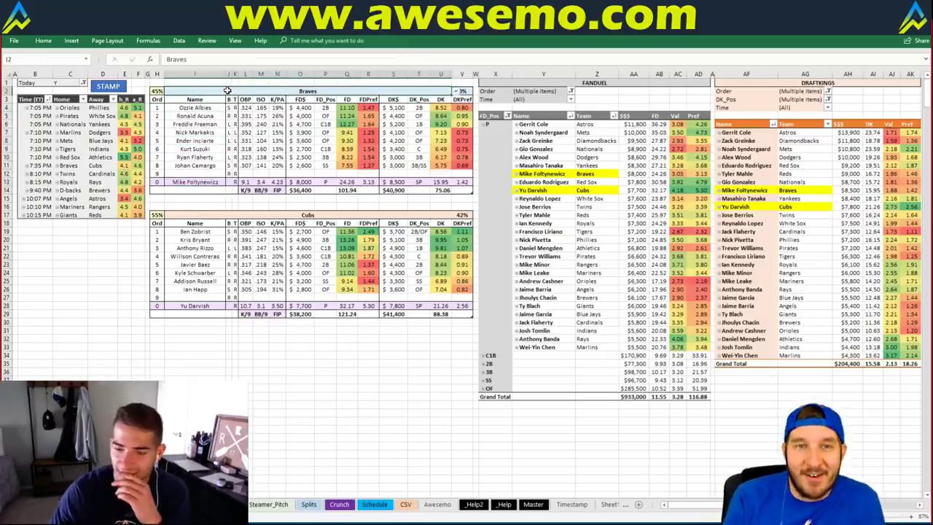
pyautogui.write('Twins')
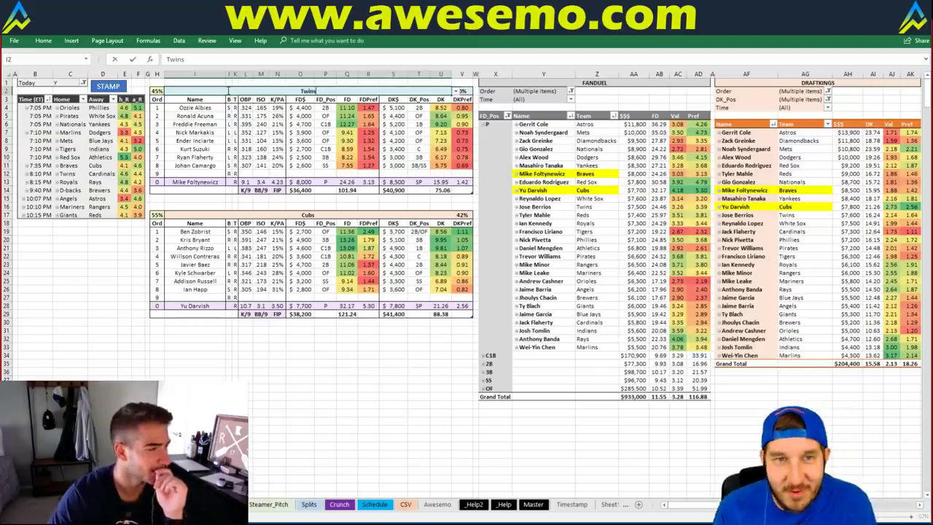
pyautogui.press('Return')
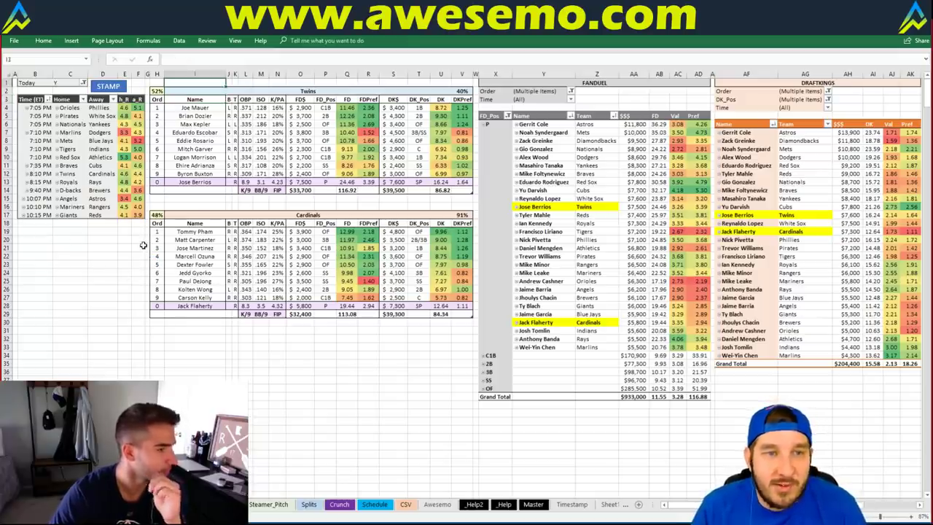
pyautogui.click(194, 82)
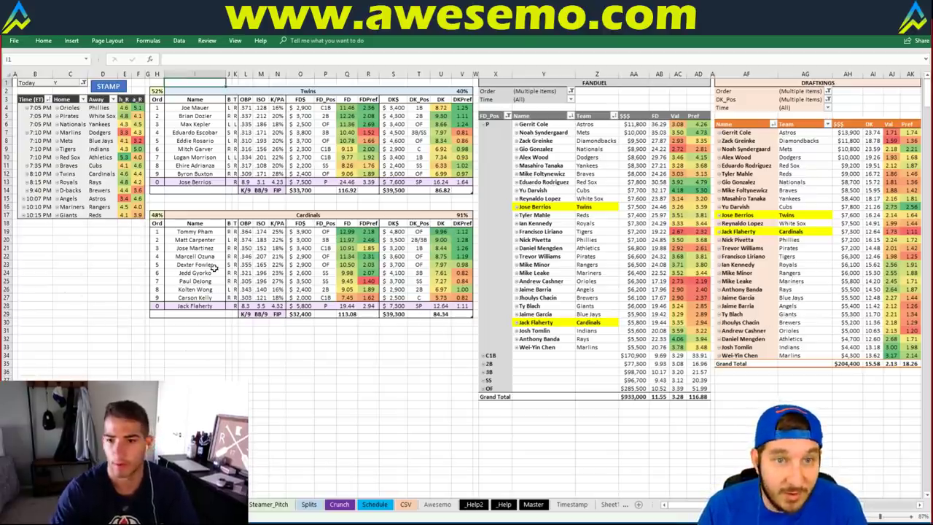
pyautogui.click(208, 198)
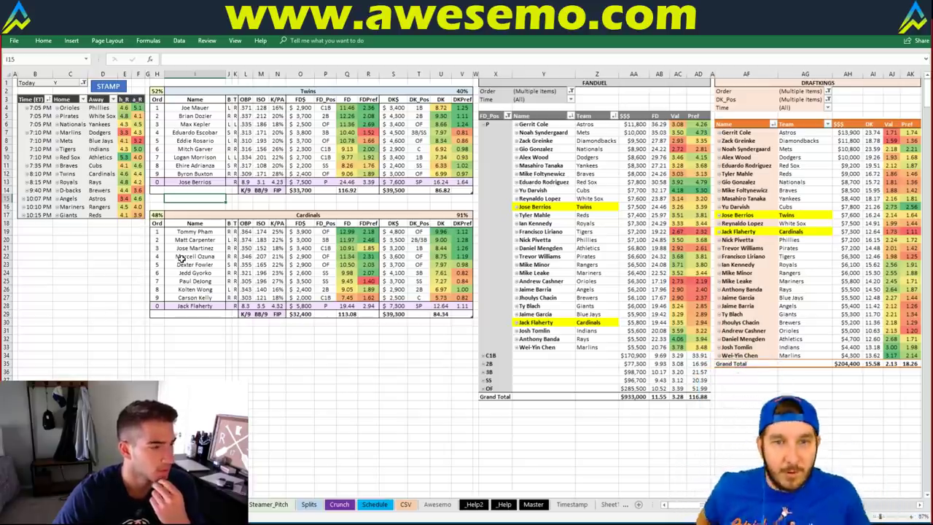
pyautogui.click(261, 131)
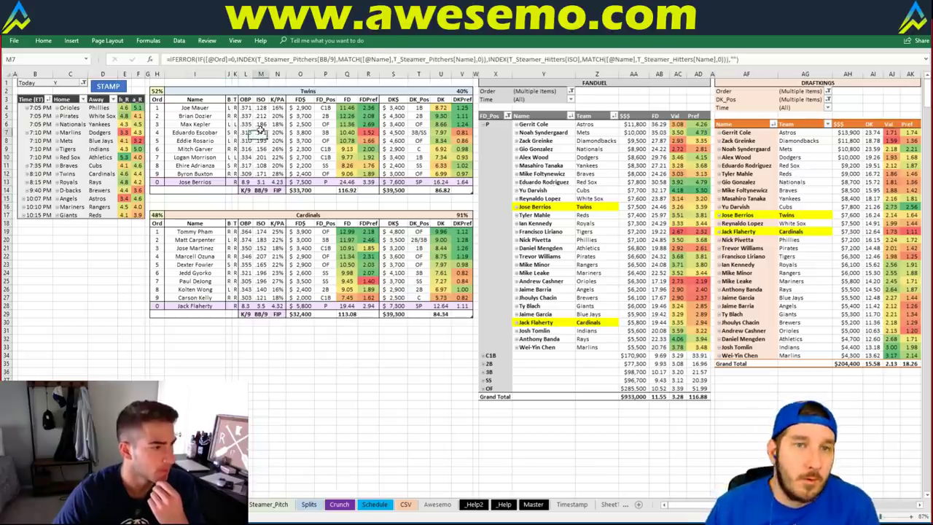
pyautogui.click(270, 91)
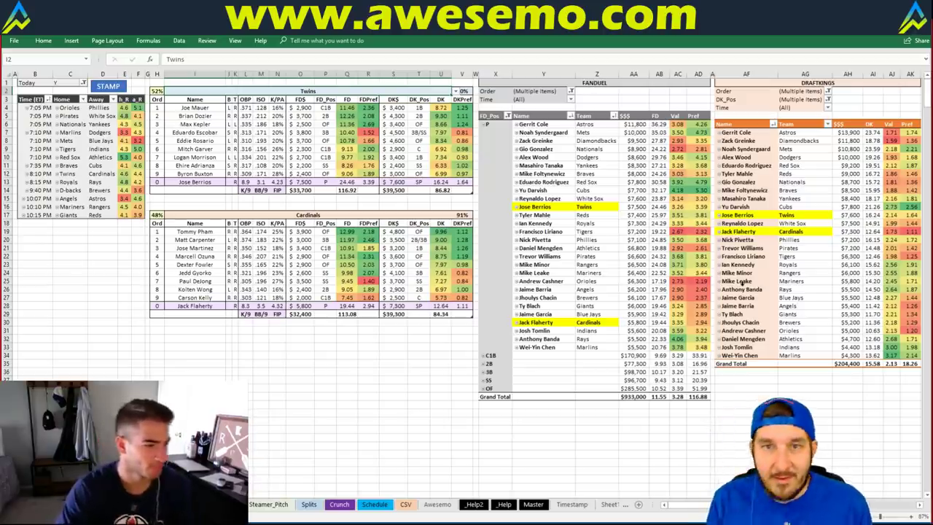
pyautogui.click(80, 287)
# - Change the home team of the matchup tables to Royals and stamp the matchup
pyautogui.click(232, 90)
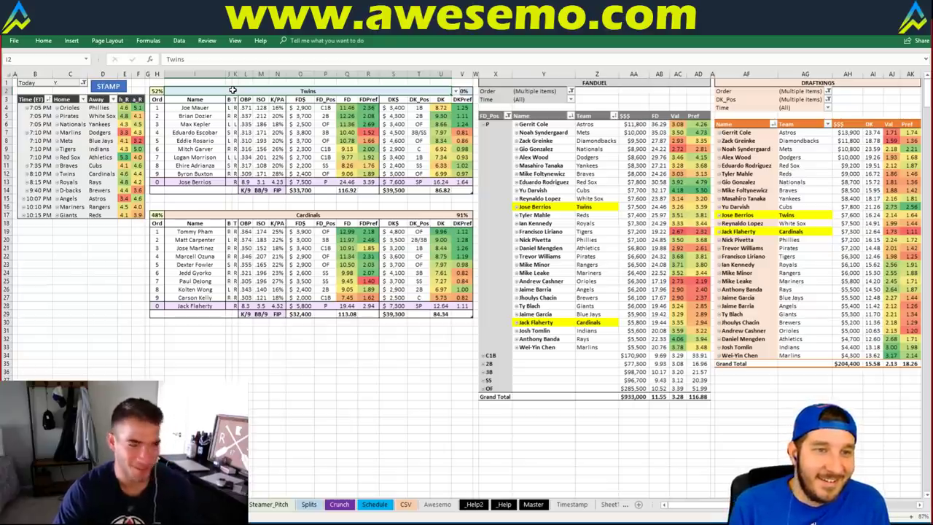
pyautogui.write('Royals')
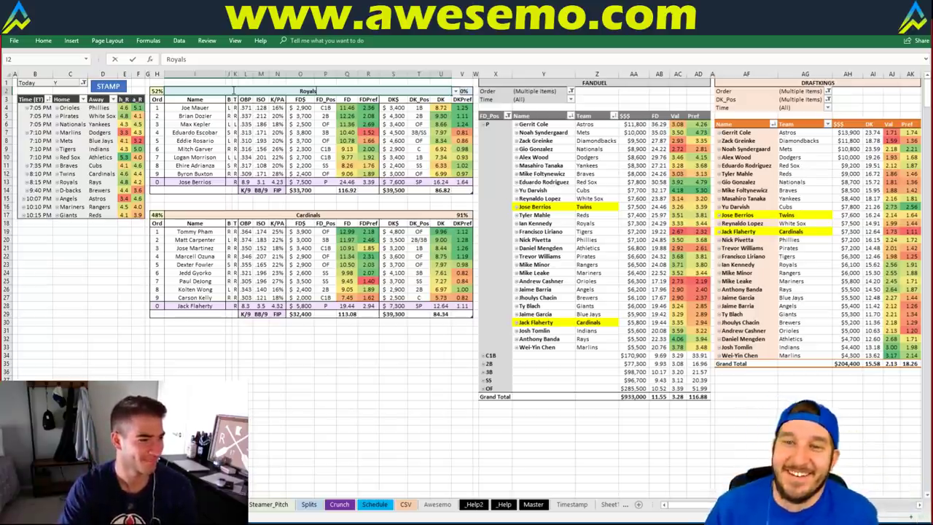
pyautogui.press('Return')
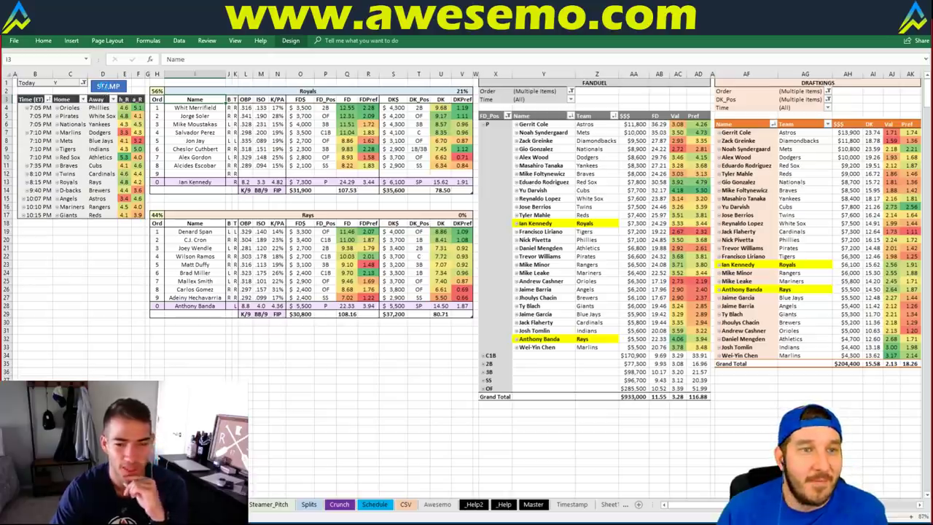
pyautogui.click(107, 87)
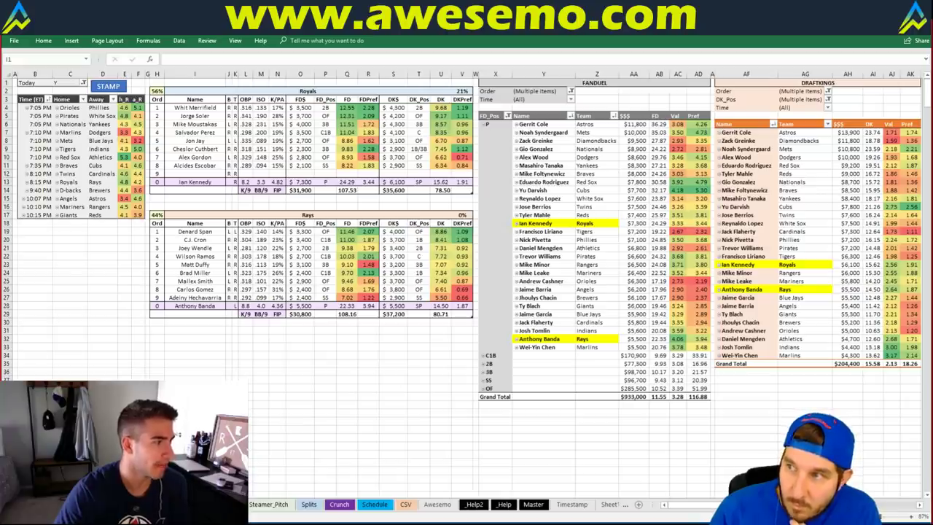
pyautogui.click(195, 82)
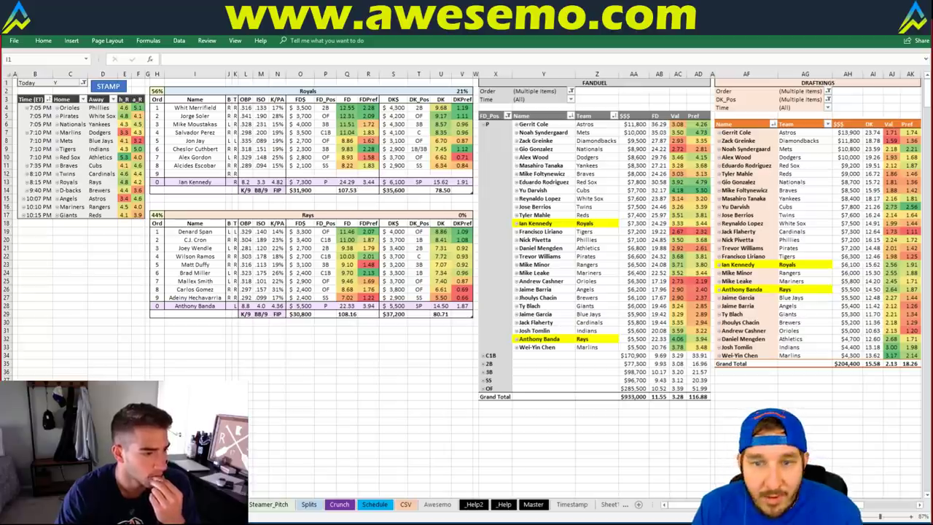
pyautogui.click(211, 354)
pyautogui.click(222, 345)
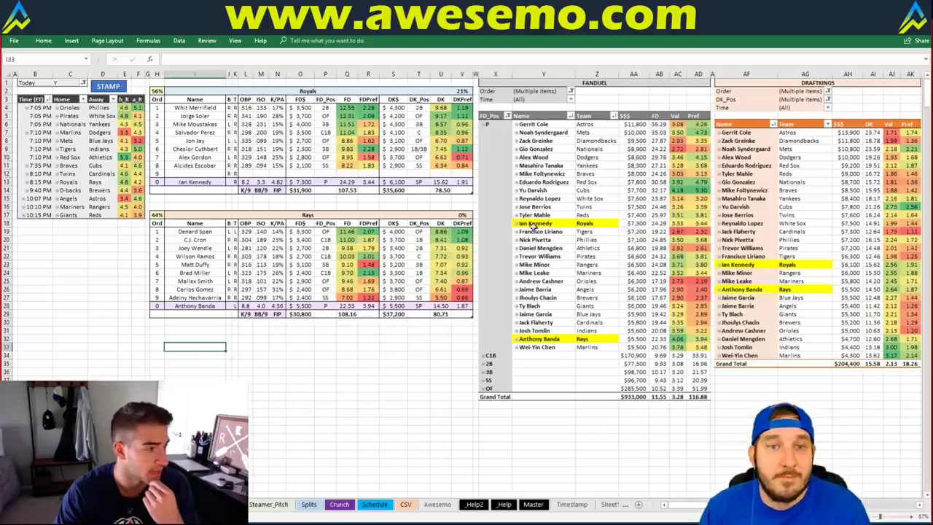
pyautogui.click(376, 207)
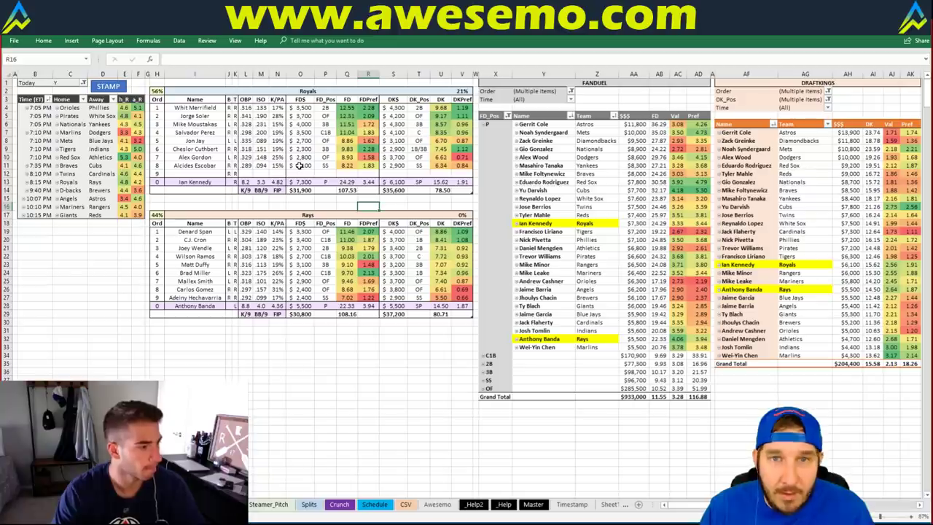
pyautogui.click(182, 107)
# - Load the Diamondbacks game against the Brewers by entering Diamondbacks as the home team of the matchup tables
pyautogui.click(209, 92)
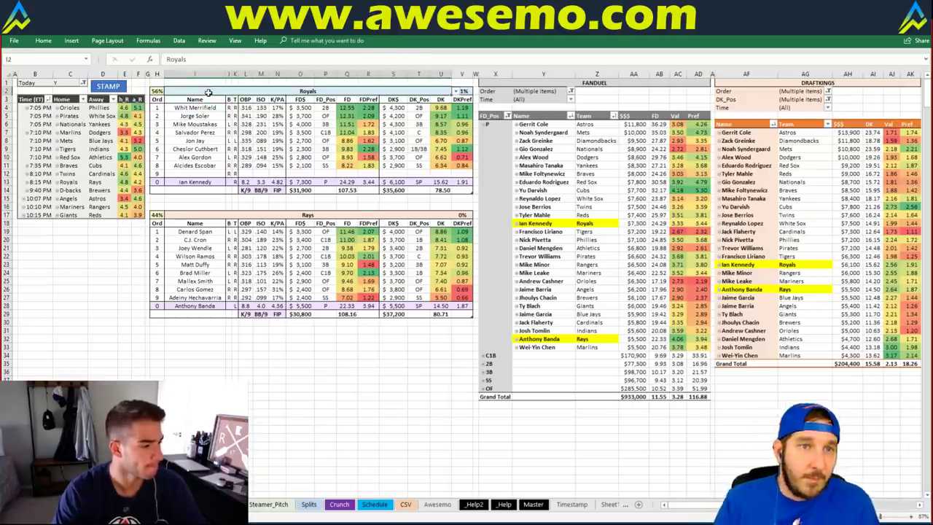
pyautogui.write('z')
pyautogui.press('BackSpace')
pyautogui.write('Diamondbacks')
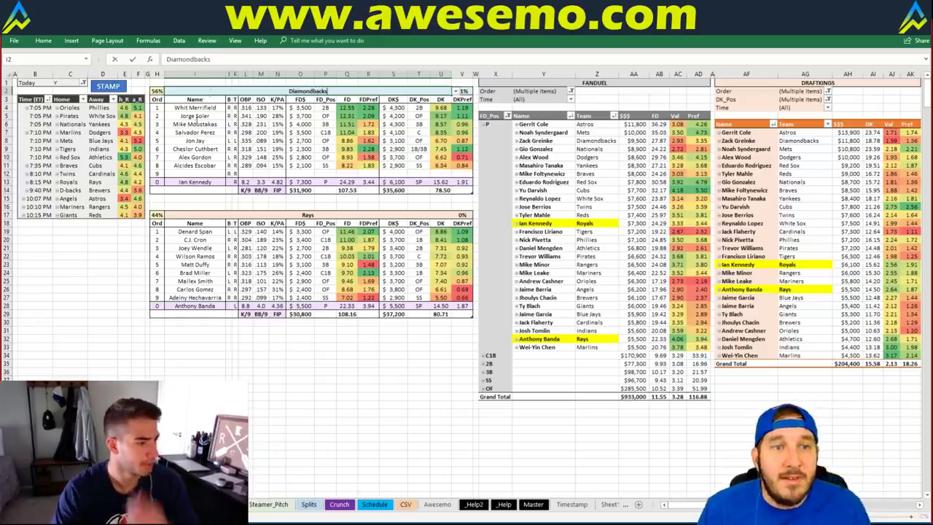
pyautogui.press('Return')
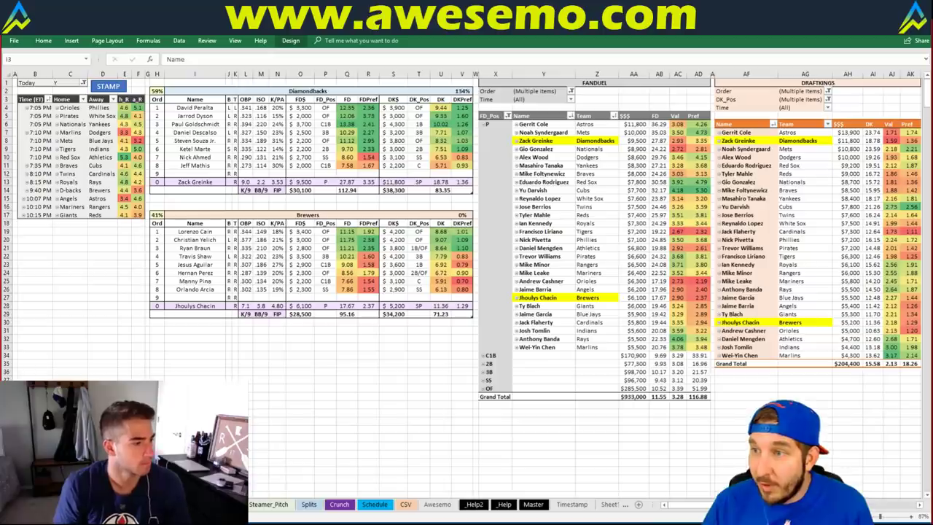
pyautogui.click(373, 346)
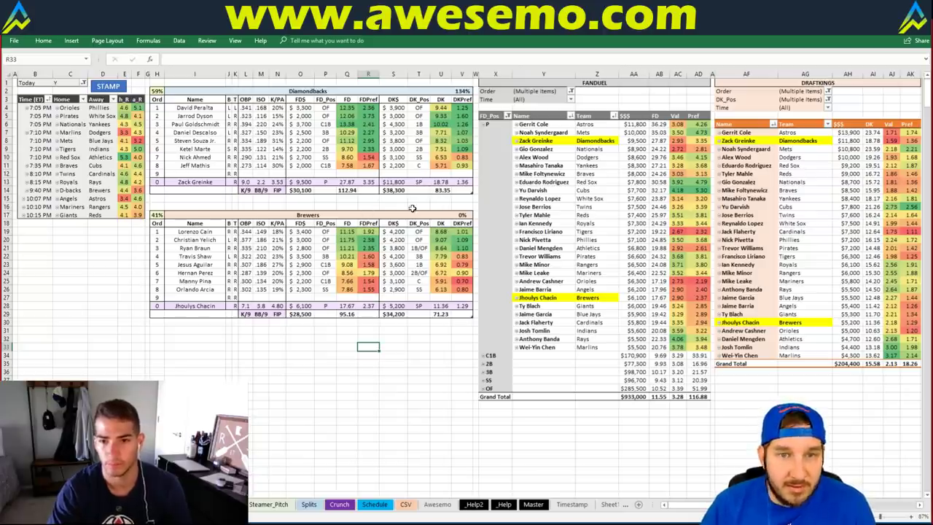
# - Switch the matchup tables to the Angels game by setting the home team to Angels, and stamp the matchup
pyautogui.click(226, 91)
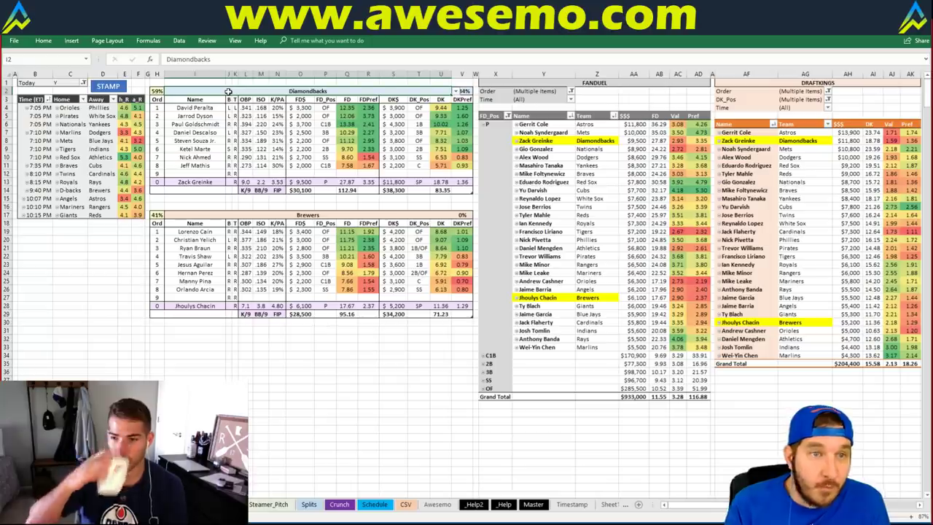
pyautogui.write('Angels')
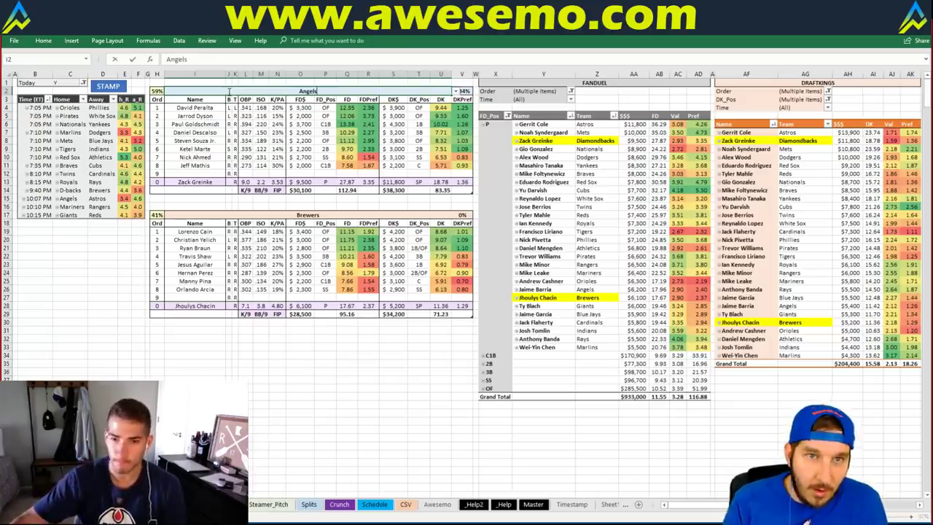
pyautogui.press('Return')
pyautogui.click(119, 89)
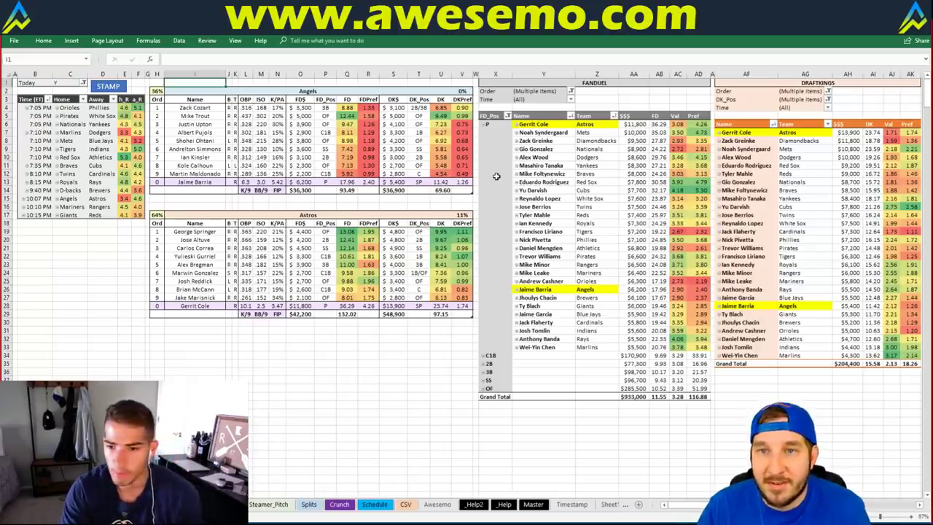
pyautogui.click(674, 106)
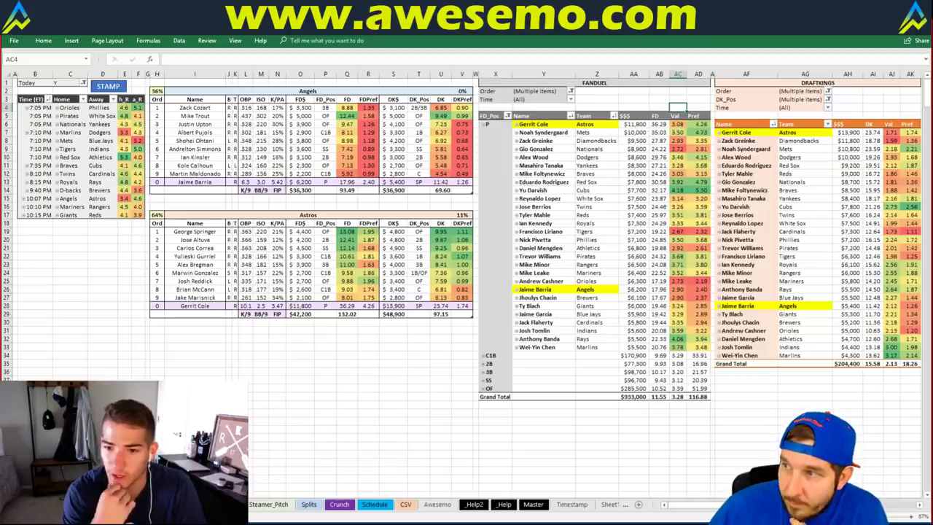
pyautogui.scroll(-1, 466, 284)
pyautogui.scroll(1, 466, 284)
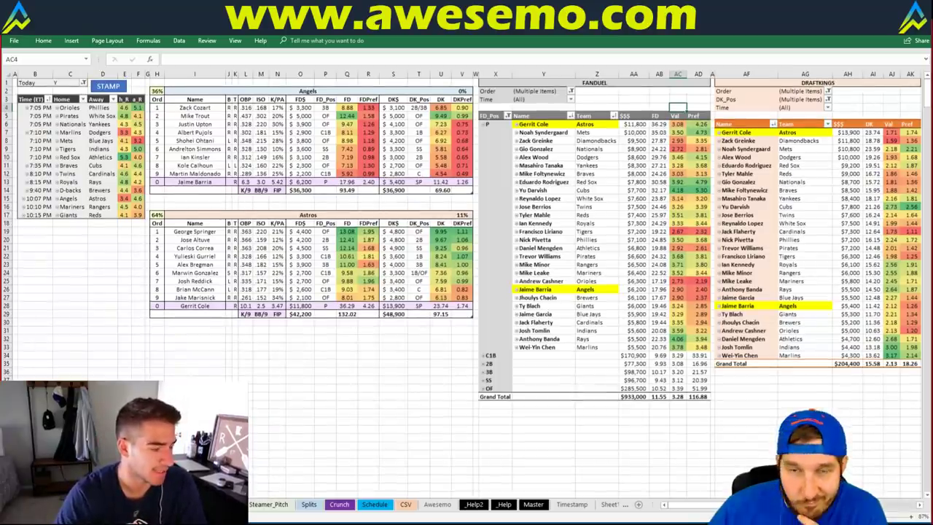
pyautogui.click(246, 346)
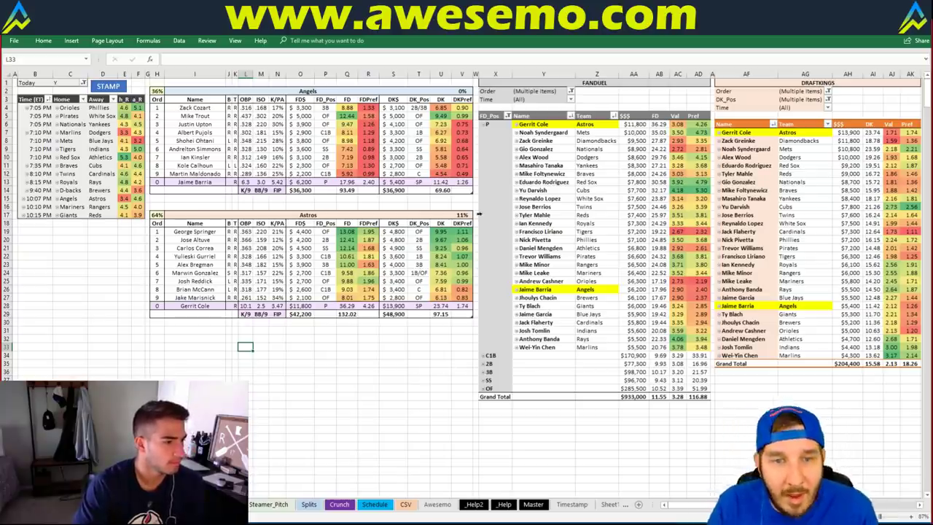
pyautogui.click(246, 355)
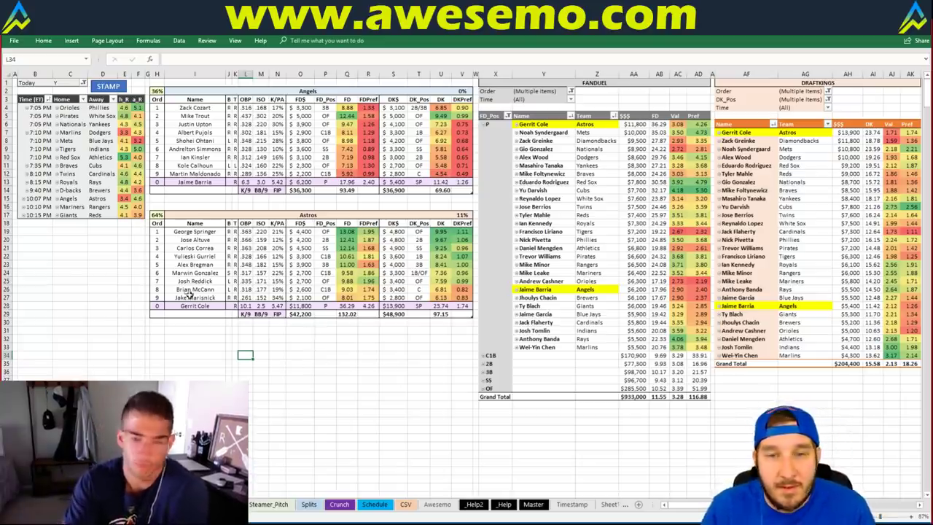
pyautogui.click(278, 198)
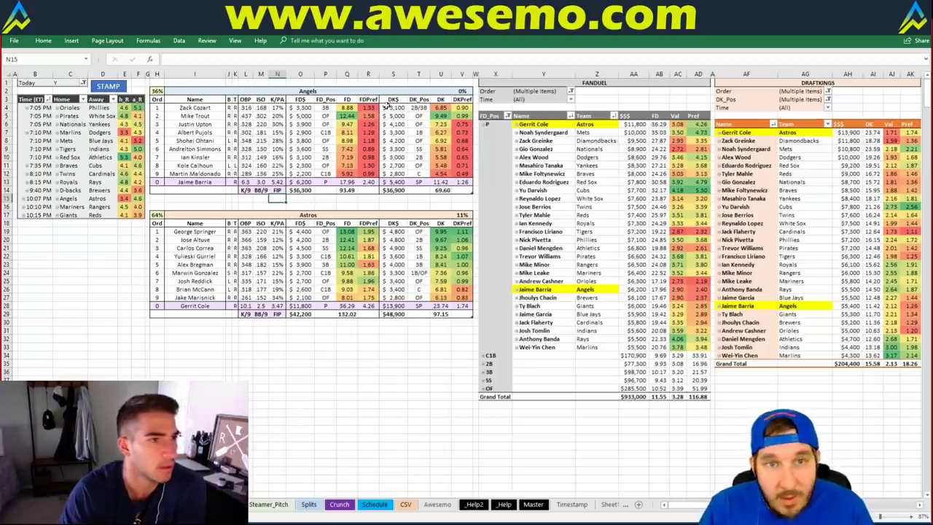
# - Set the home team of the matchup tables to Mariners to bring up their game against the Rangers
pyautogui.click(329, 92)
pyautogui.write('Mariners')
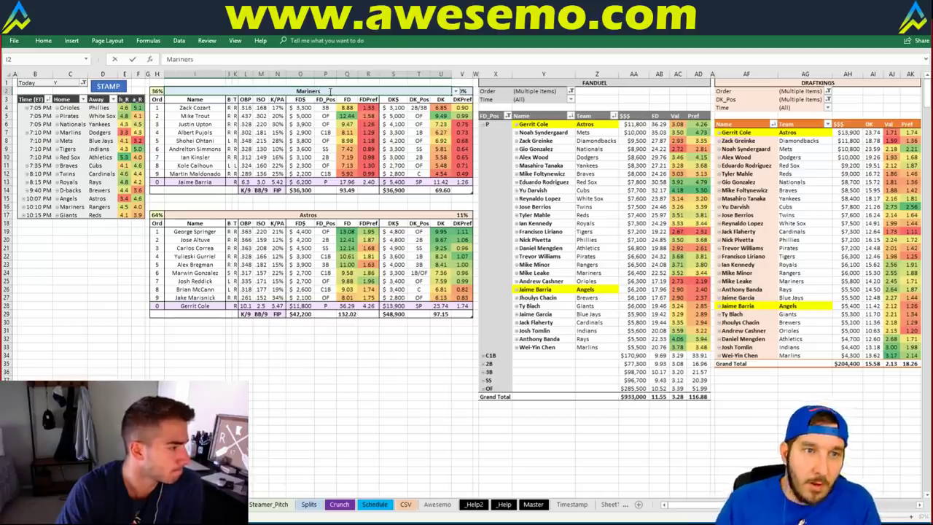
pyautogui.press('Return')
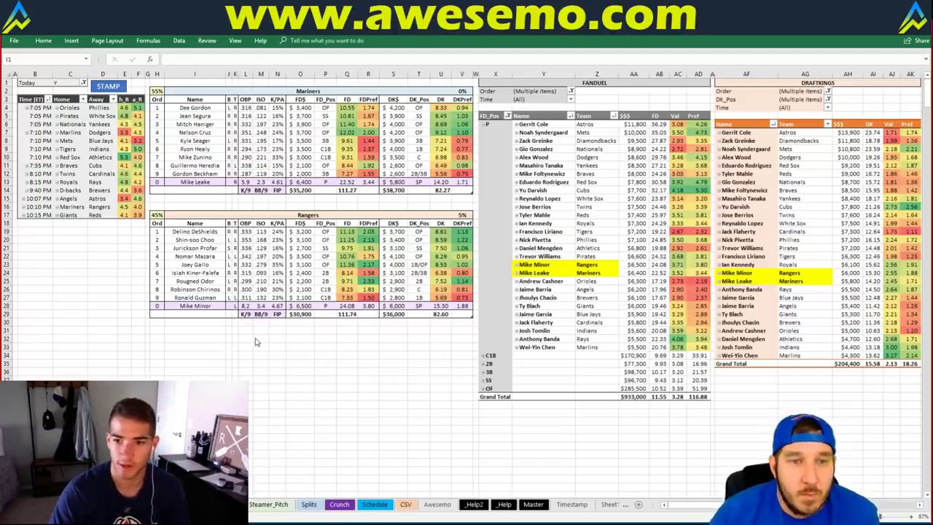
pyautogui.click(380, 331)
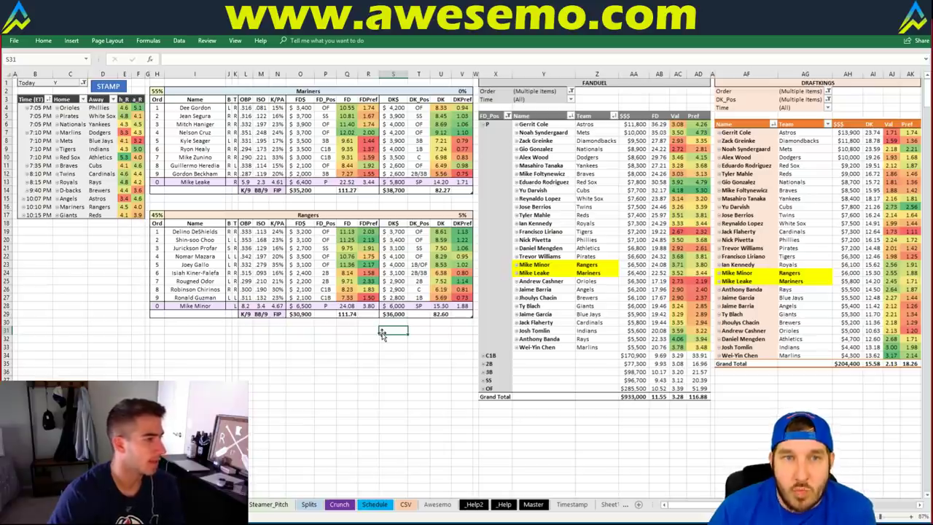
pyautogui.press('Left')
pyautogui.press('Left')
pyautogui.press('Left')
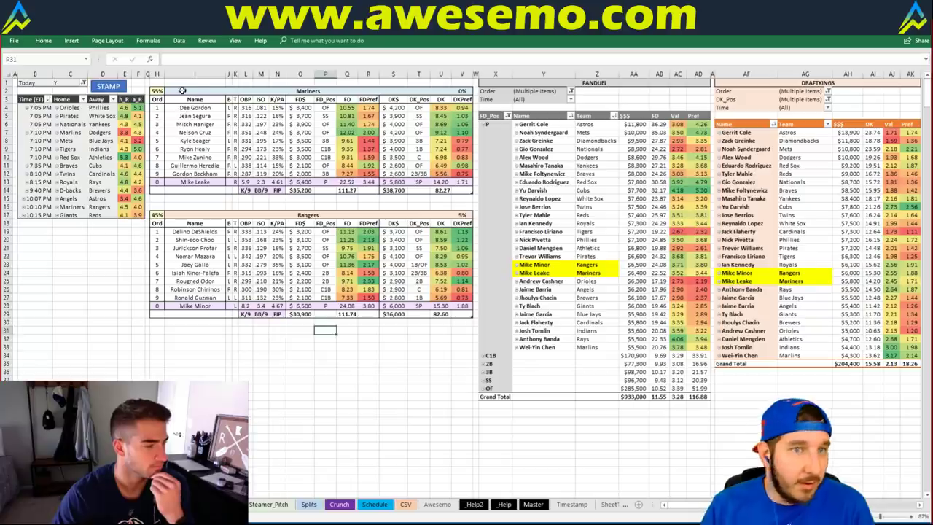
# - Switch the matchup tables to the slate's last game by setting the home team to Giants
pyautogui.click(204, 91)
pyautogui.write('Giants')
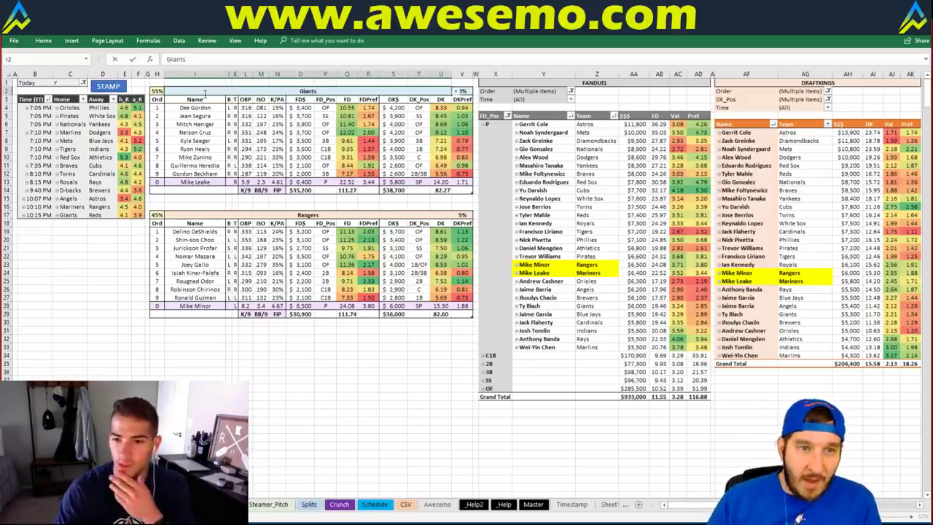
pyautogui.press('Return')
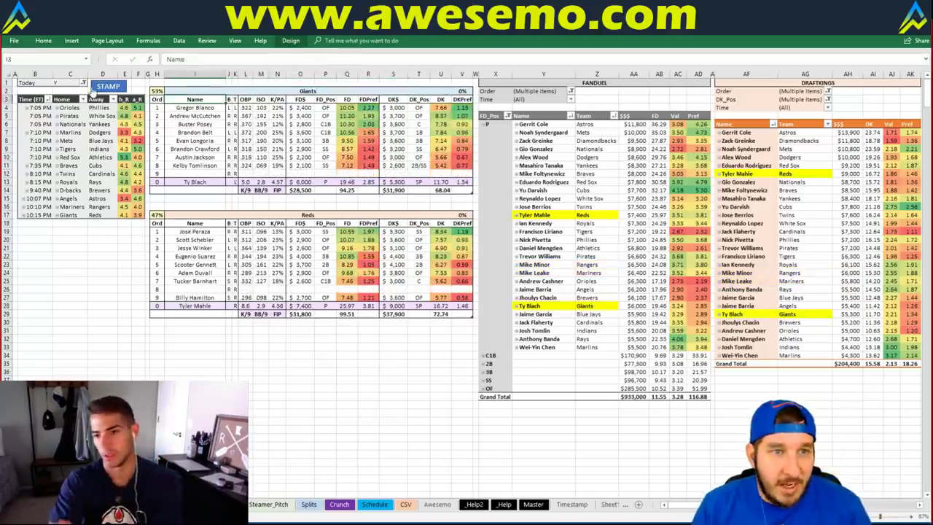
# - Stamp the Giants game against the Reds
pyautogui.click(105, 86)
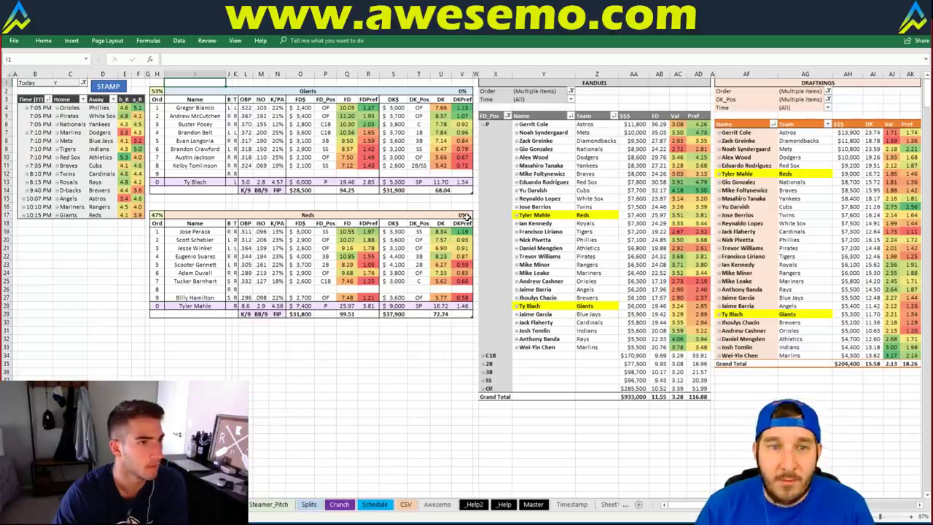
pyautogui.click(356, 207)
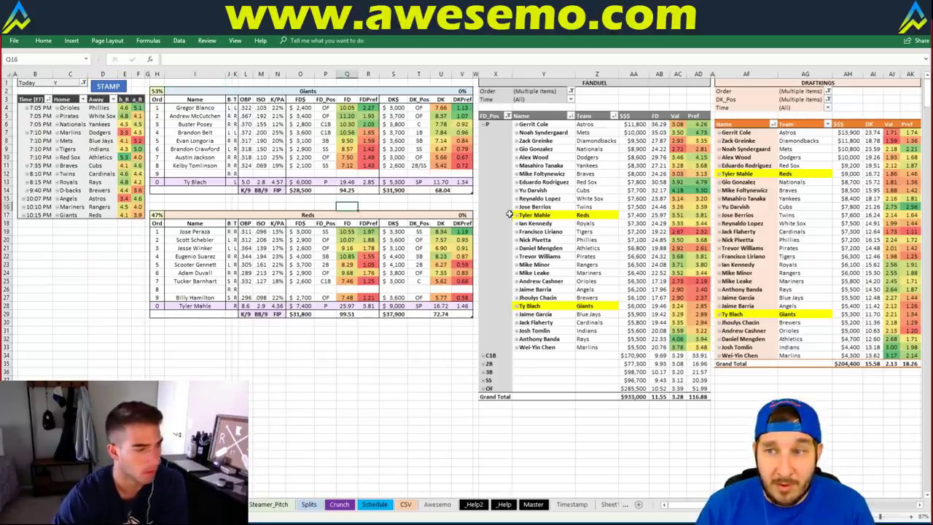
pyautogui.click(363, 198)
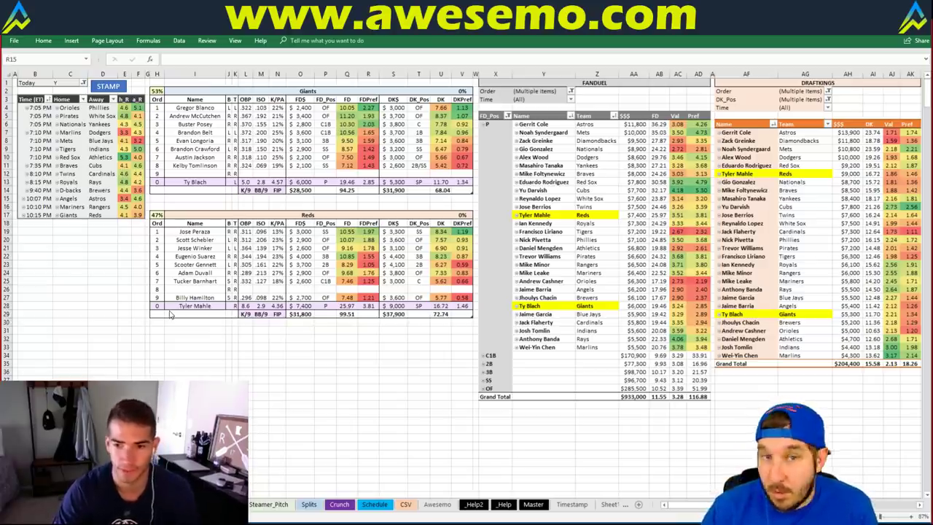
pyautogui.click(368, 198)
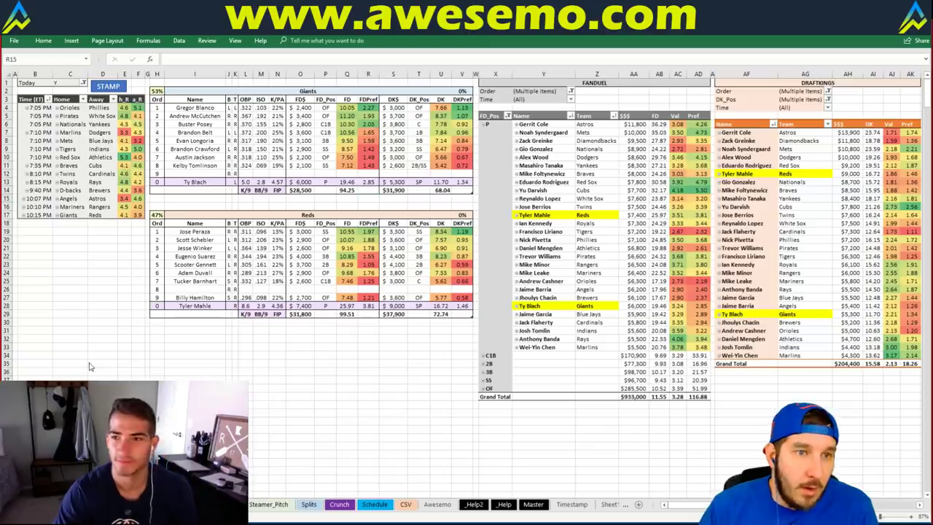
# - Switch to the Fantasy Cruncher DraftKings lineups, list only pitchers, and filter for lineups pairing Gerrit Cole with Yu Darvish
pyautogui.hotkey('alt', 'Tab')
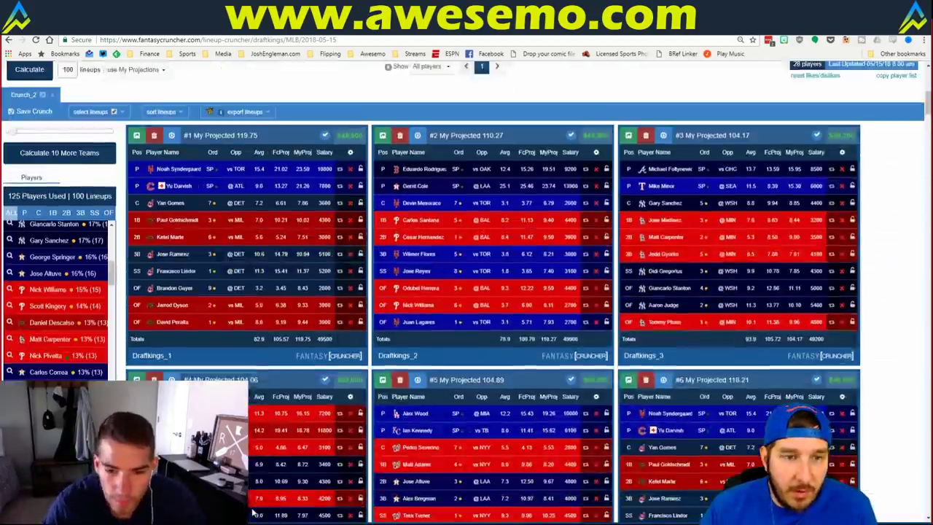
pyautogui.scroll(5, 113, 240)
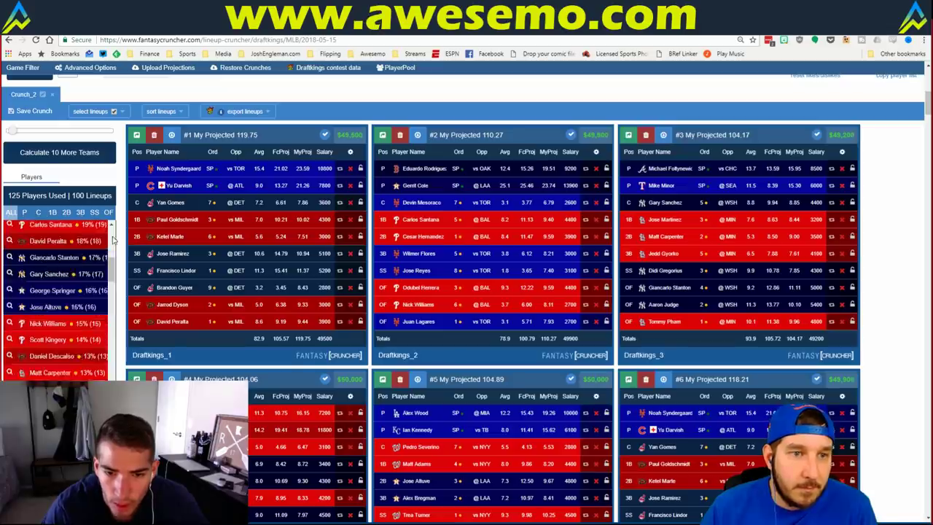
pyautogui.scroll(-1, 113, 240)
pyautogui.click(24, 212)
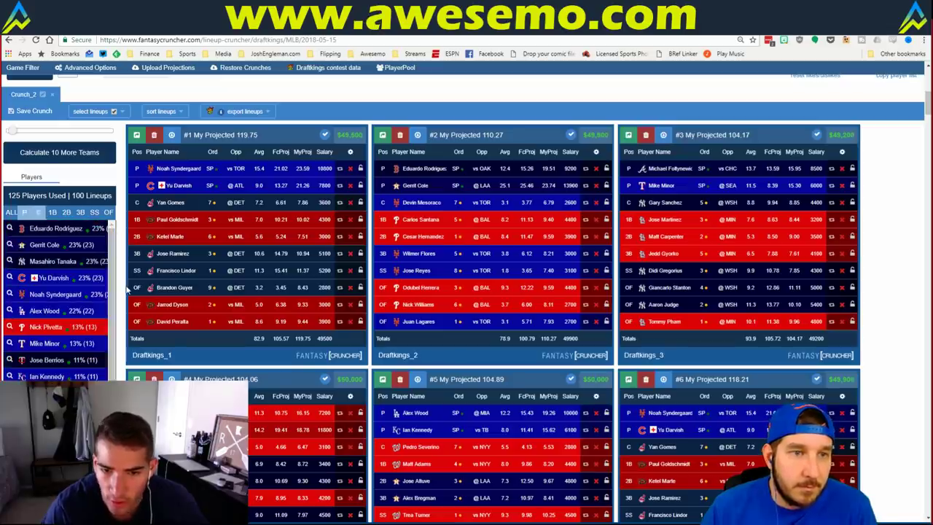
pyautogui.click(9, 245)
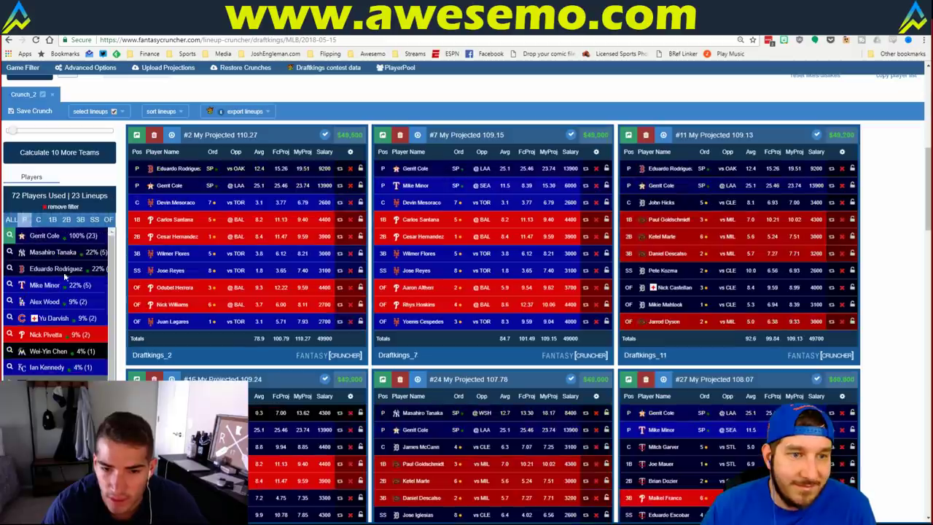
pyautogui.click(9, 317)
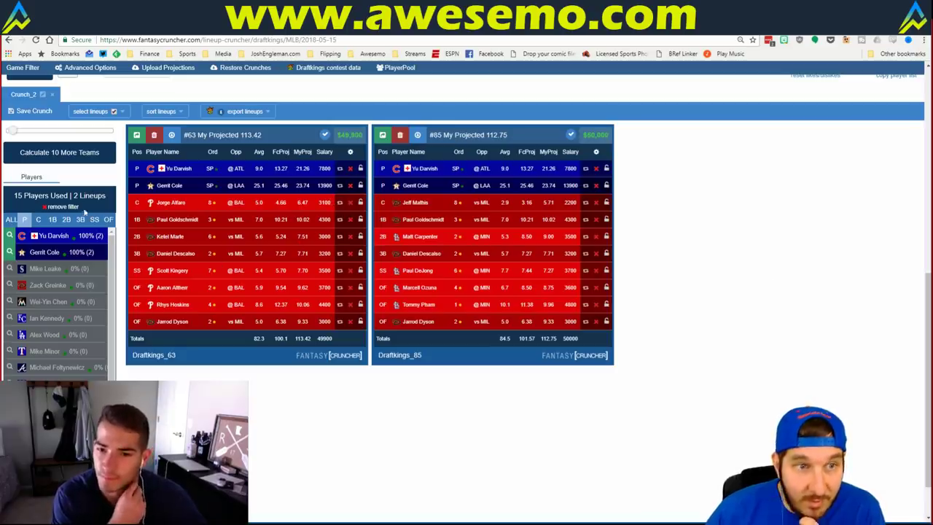
# - Filter the lineups to those pairing Noah Syndergaard with Yu Darvish and sort them by My Projected
pyautogui.click(24, 252)
pyautogui.click(10, 294)
pyautogui.click(11, 253)
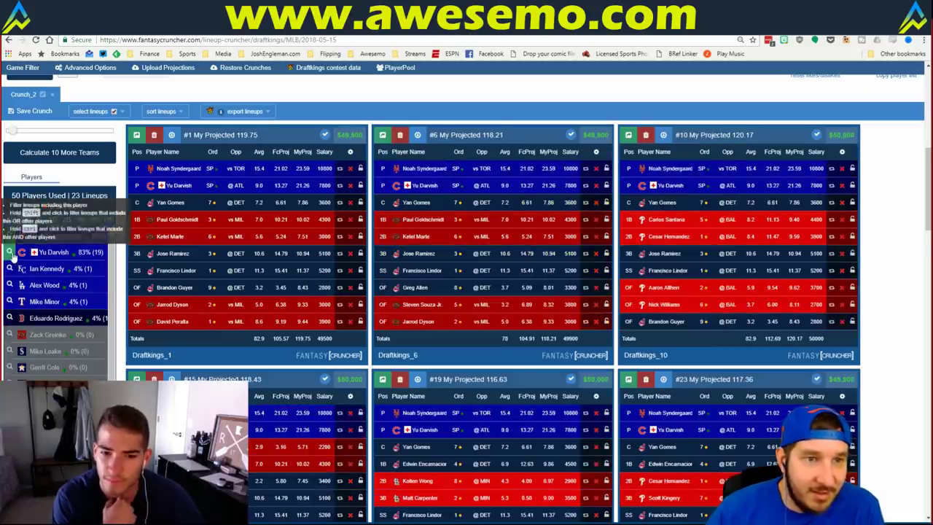
pyautogui.click(176, 115)
pyautogui.click(170, 154)
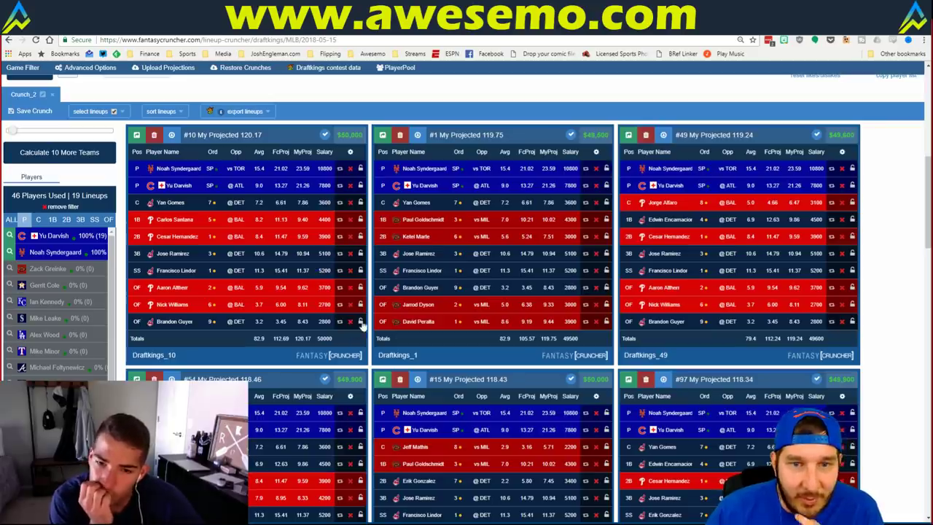
pyautogui.click(595, 289)
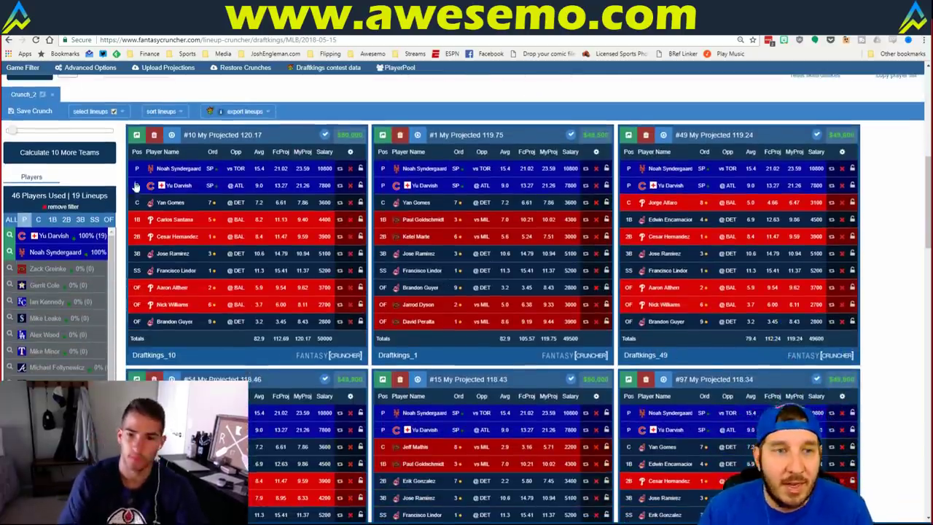
# - Remove the lineup filter and lock pitchers Noah Syndergaard and Jose Berrios, finding each through the pitcher list
pyautogui.click(64, 207)
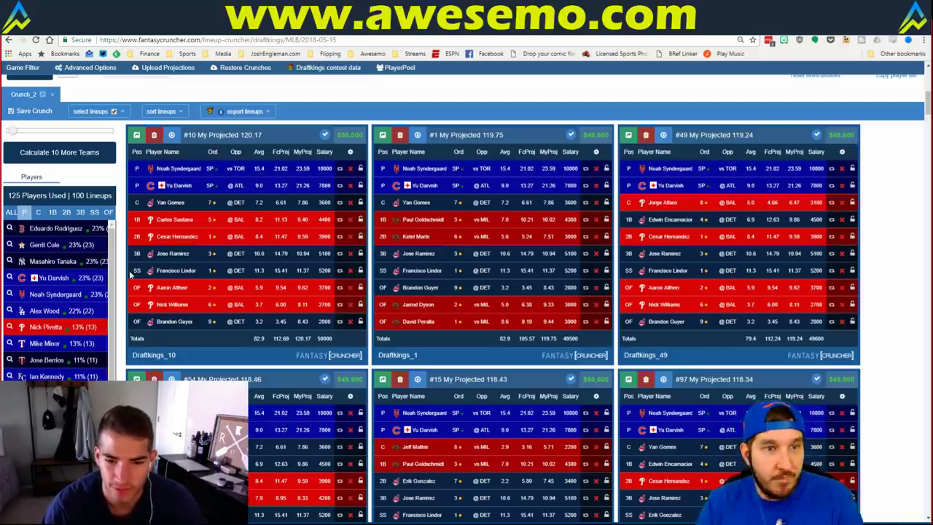
pyautogui.click(8, 294)
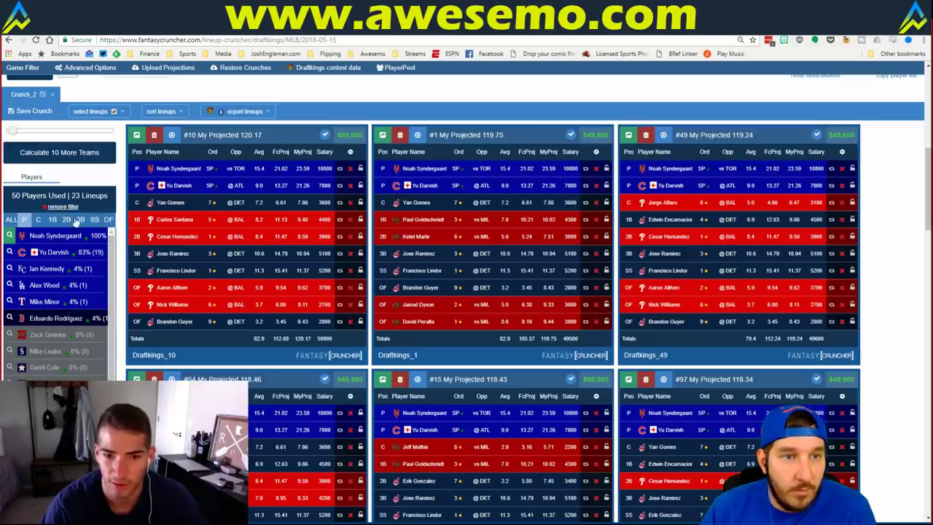
pyautogui.click(105, 235)
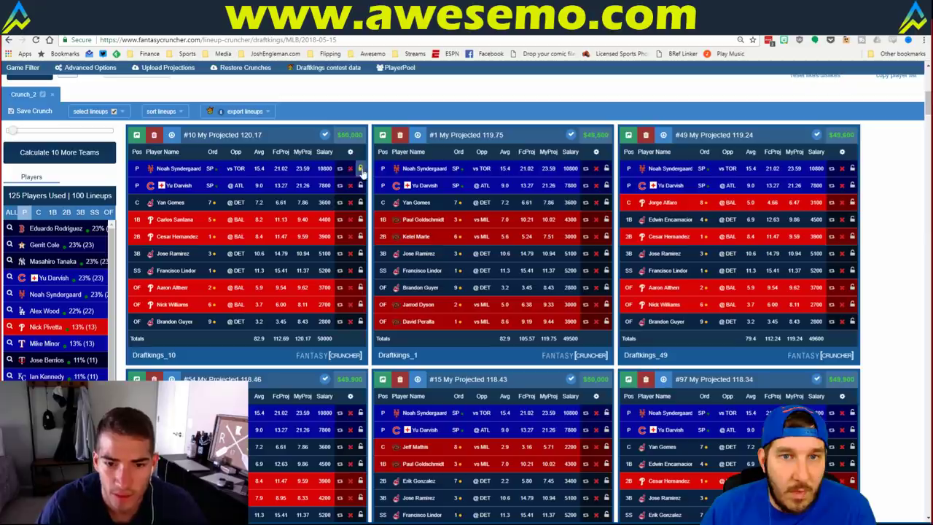
pyautogui.click(14, 362)
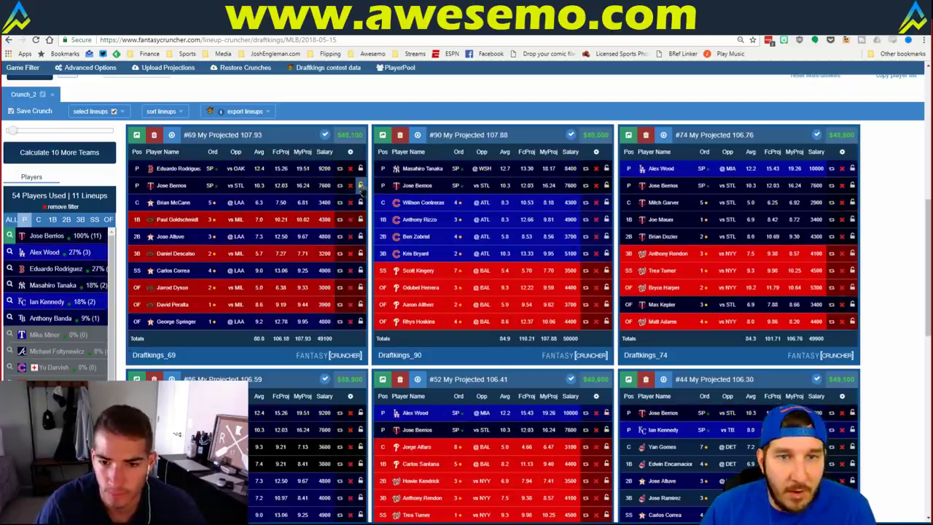
# - Set the number of lineups to 20 and calculate a new DraftKings crunch using My Projections
pyautogui.scroll(3, 277, 173)
pyautogui.doubleClick(67, 263)
pyautogui.write('20')
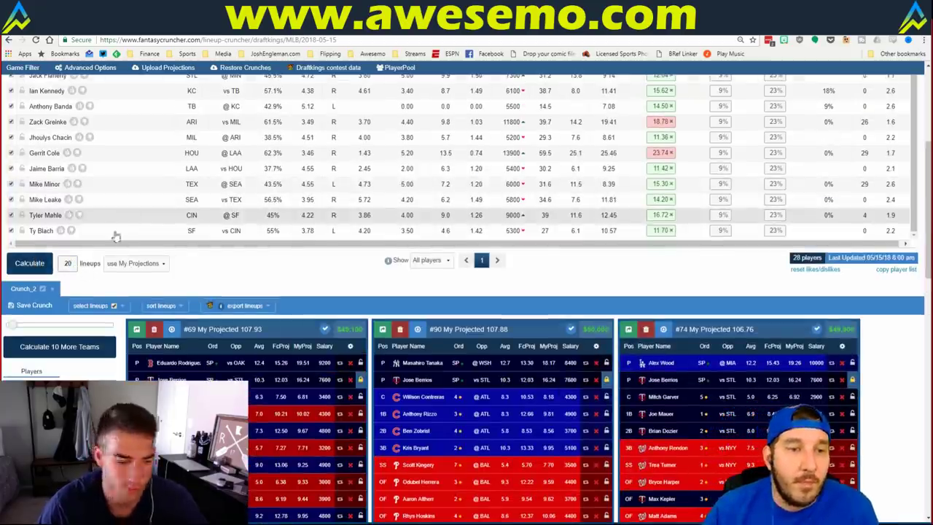
pyautogui.click(30, 263)
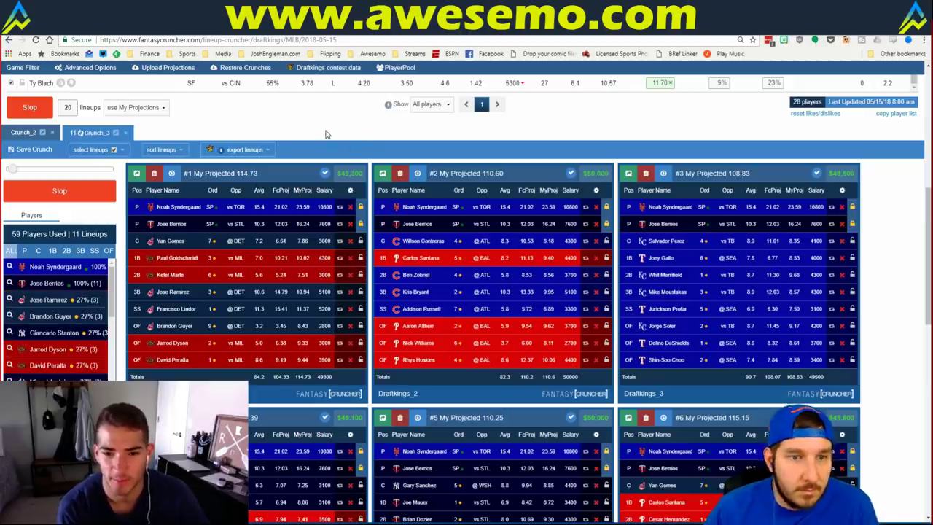
# - Sort the new Syndergaard and Berrios lineups by My Projected and examine the hitters used in each
pyautogui.scroll(-5, 315, 135)
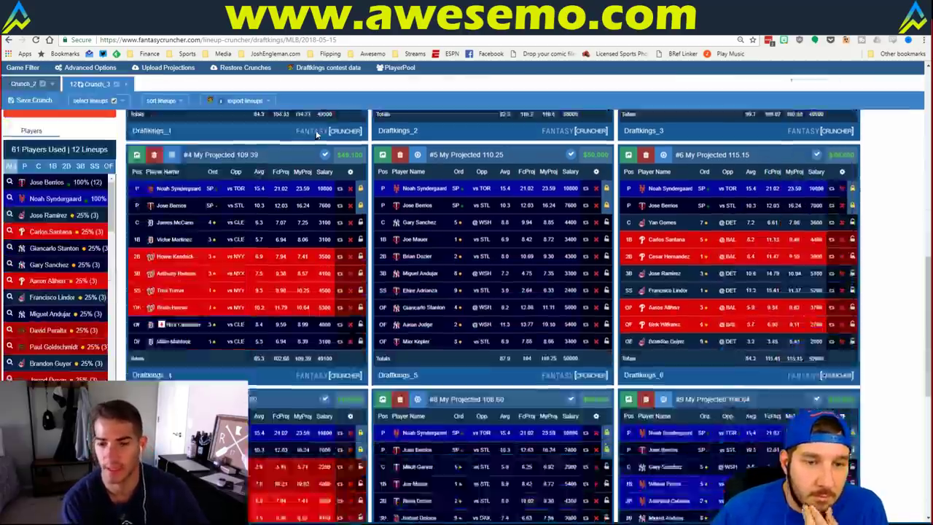
pyautogui.scroll(2, 315, 129)
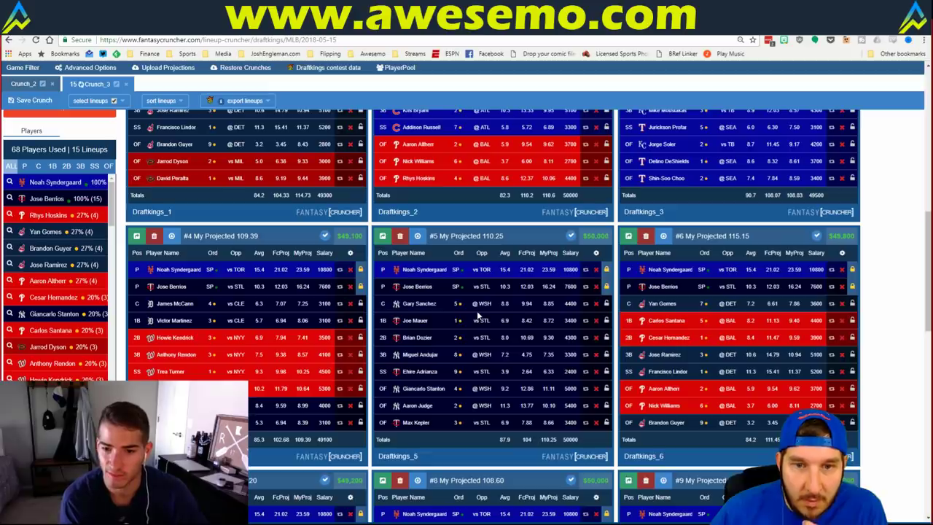
pyautogui.scroll(4, 477, 314)
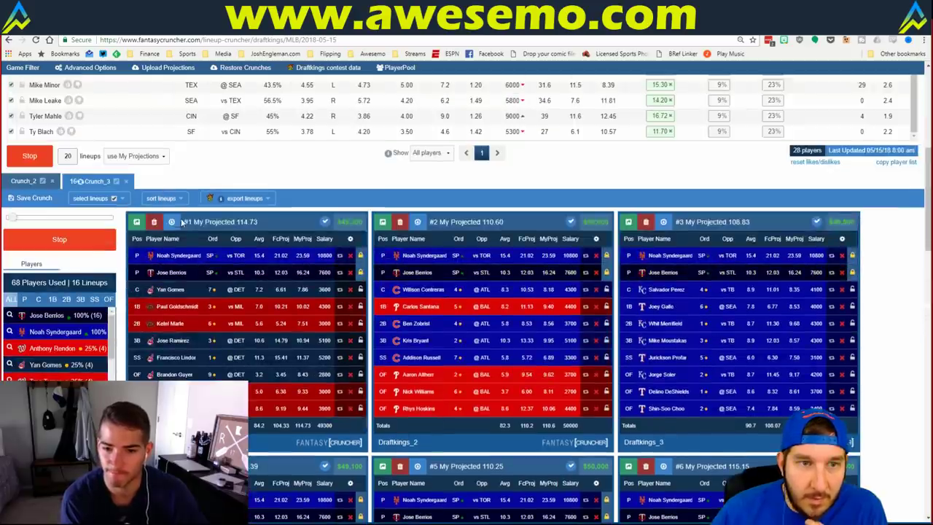
pyautogui.click(170, 200)
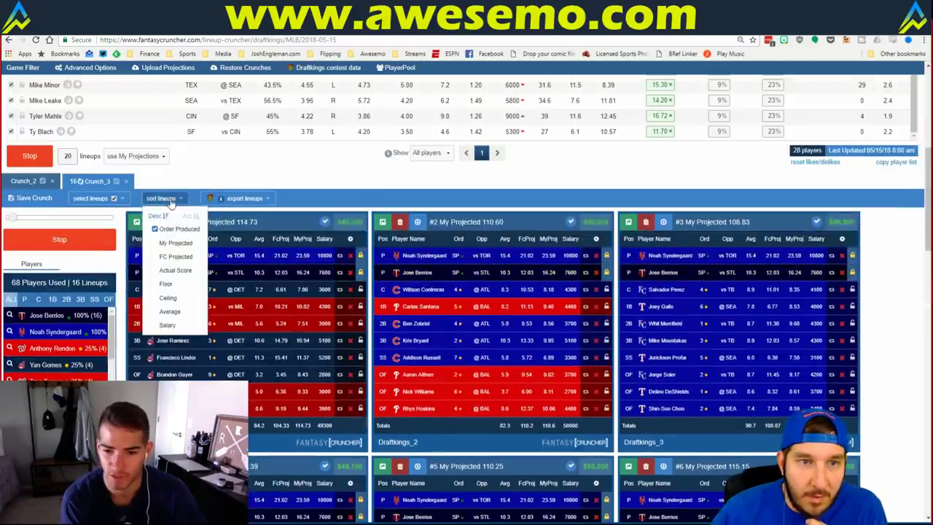
pyautogui.click(174, 243)
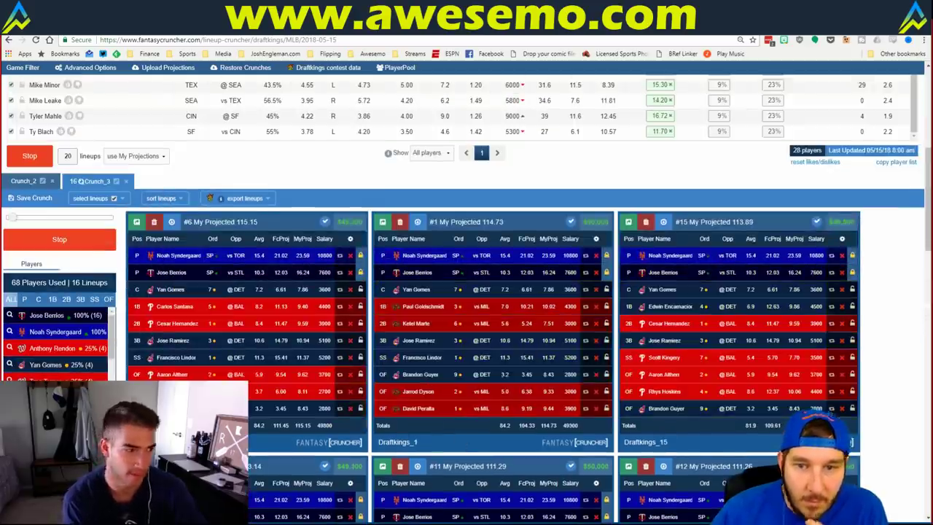
pyautogui.scroll(-5, 501, 375)
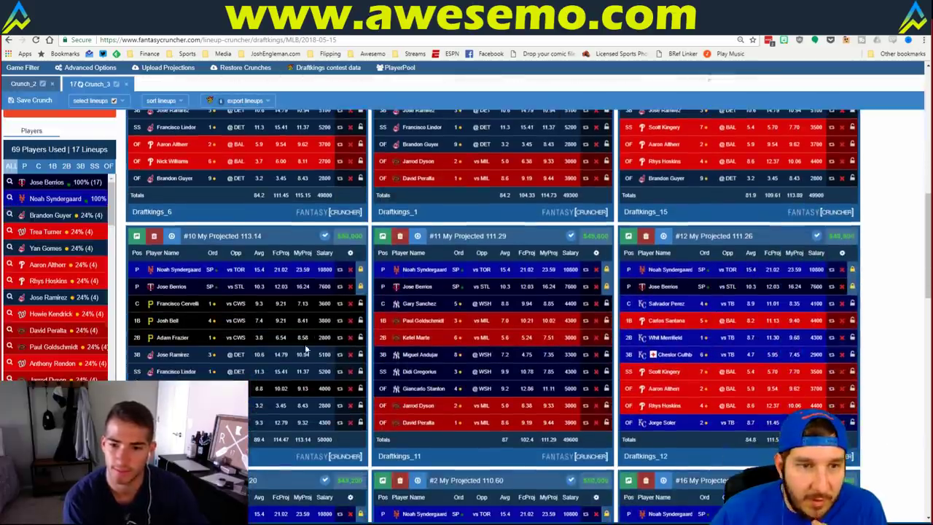
pyautogui.scroll(-3, 576, 313)
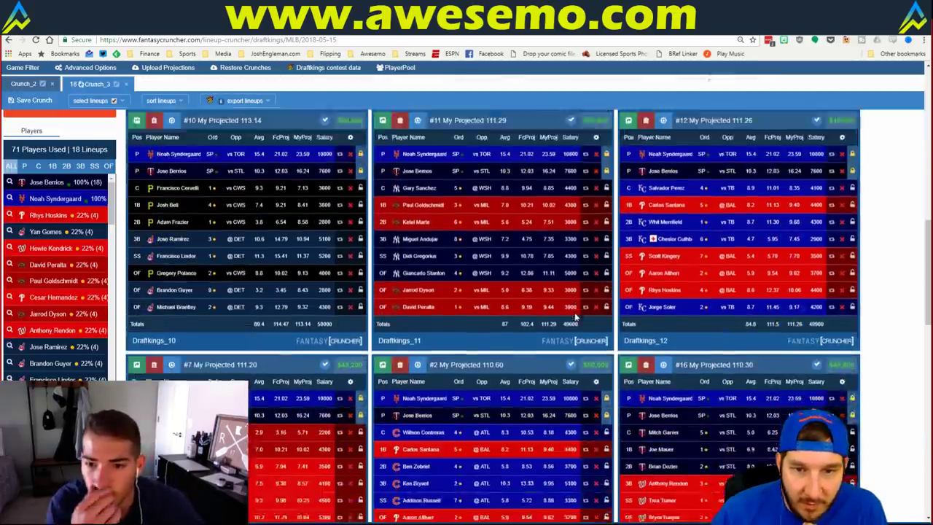
pyautogui.scroll(-2, 575, 313)
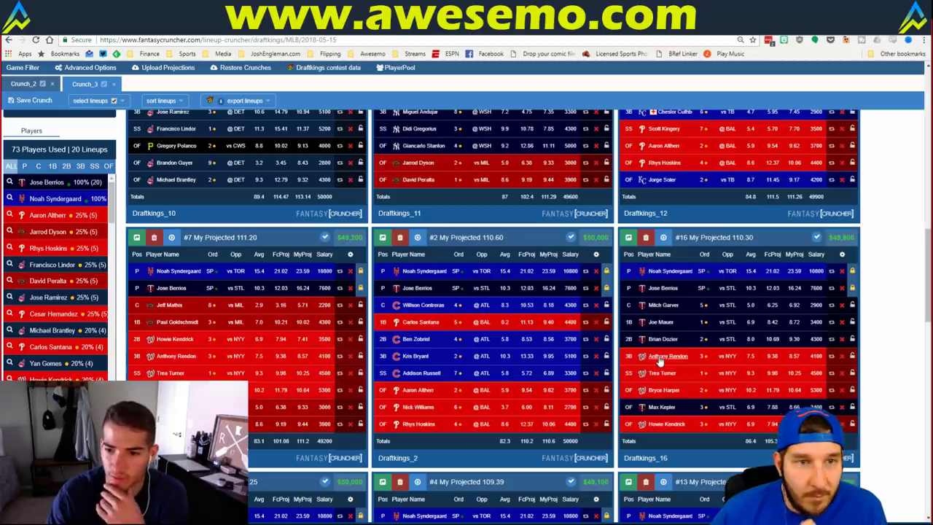
pyautogui.scroll(-3, 326, 321)
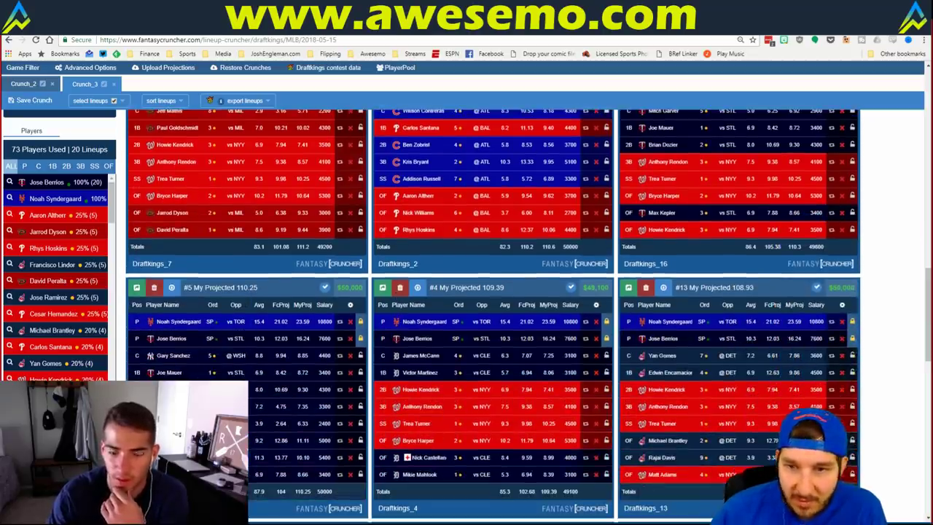
pyautogui.scroll(-1, 266, 392)
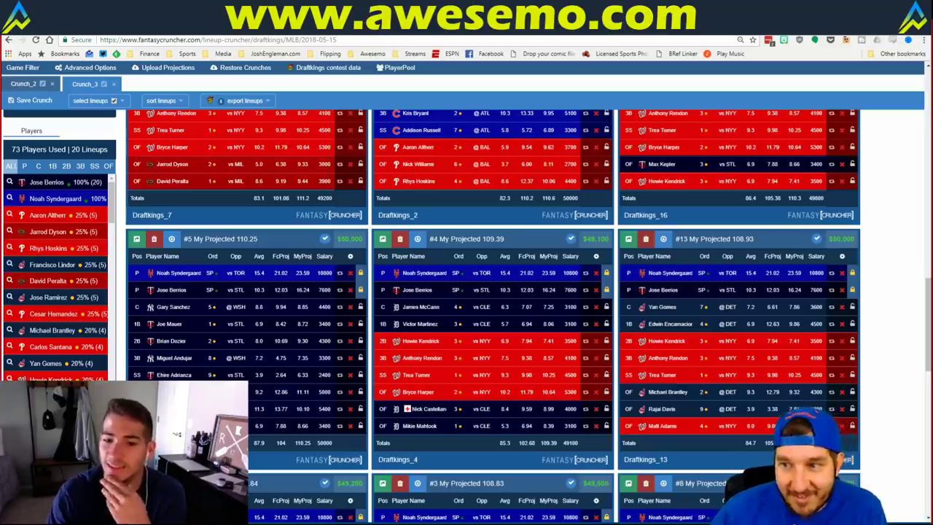
pyautogui.scroll(-1, 492, 313)
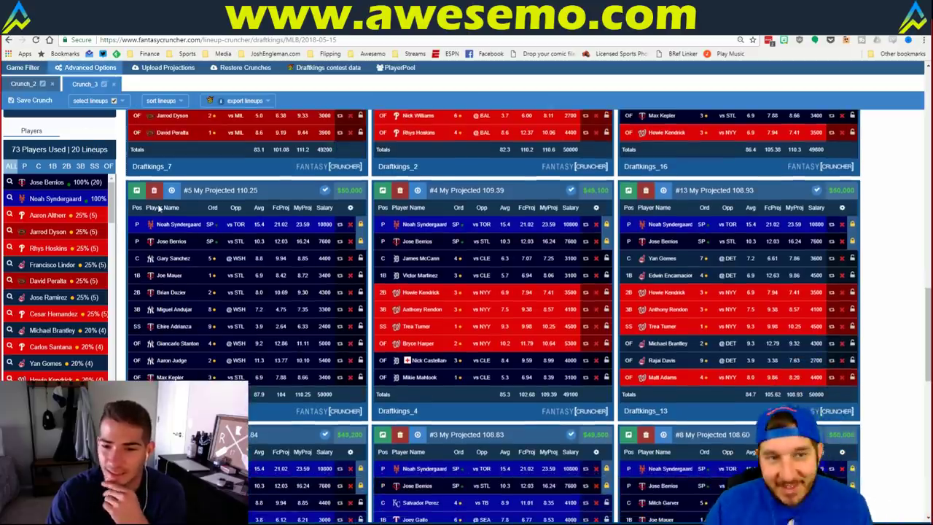
# - Return to Crunch_2, remove its Jose Berrios filter, and switch to the FanDuel lineups page
pyautogui.click(33, 89)
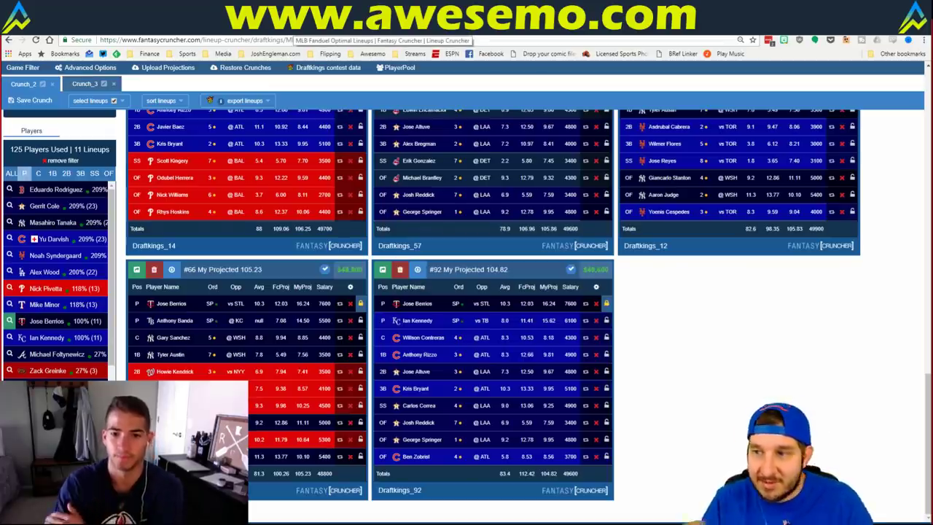
pyautogui.click(57, 162)
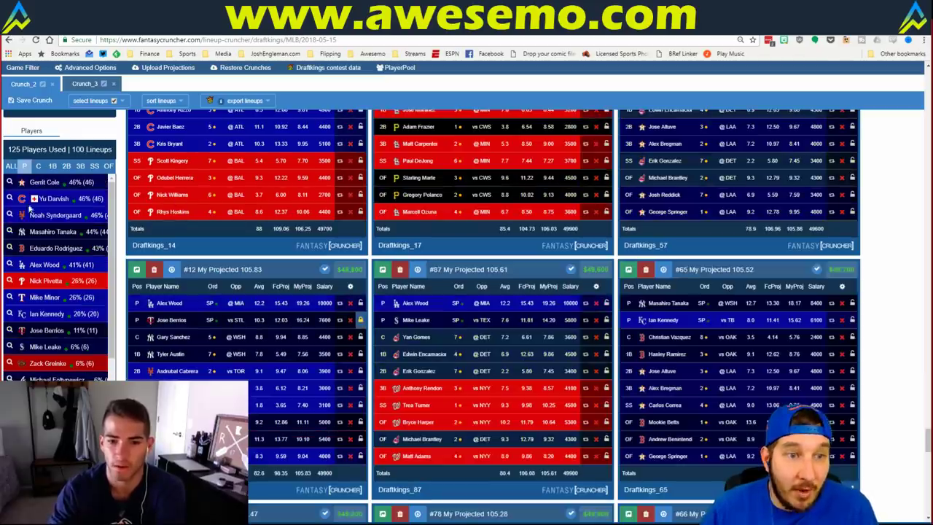
pyautogui.click(51, 84)
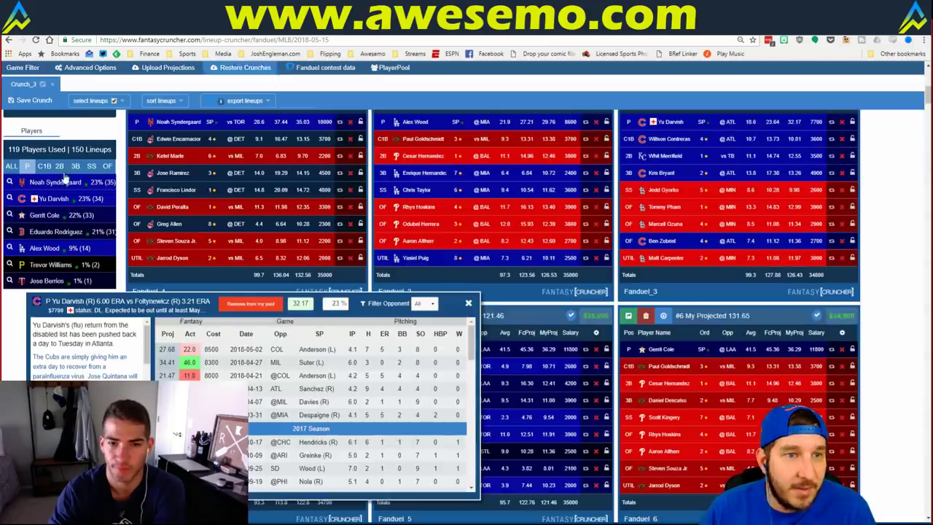
# - Close the player details, filter the FanDuel lineups to those including Yu Darvish, and sort them by My Projected
pyautogui.click(467, 302)
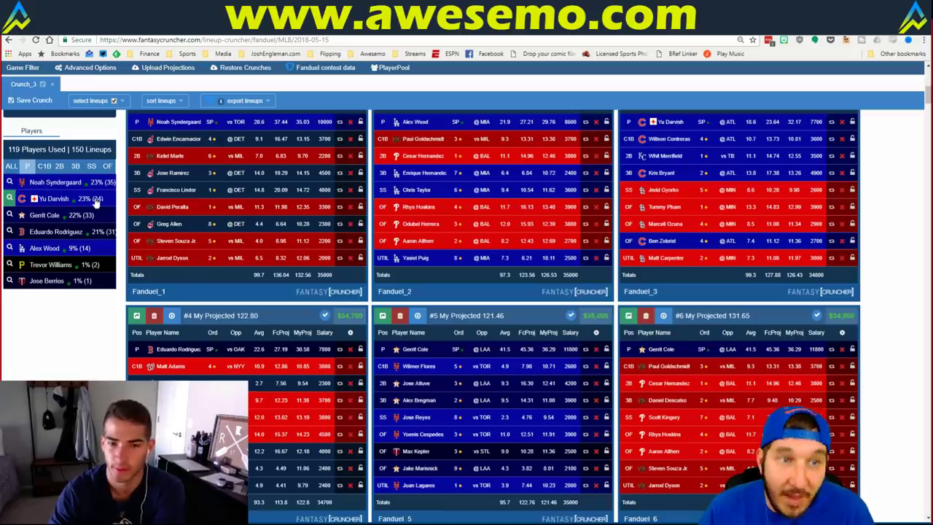
pyautogui.click(96, 202)
pyautogui.scroll(1, 312, 229)
pyautogui.scroll(1, 312, 229)
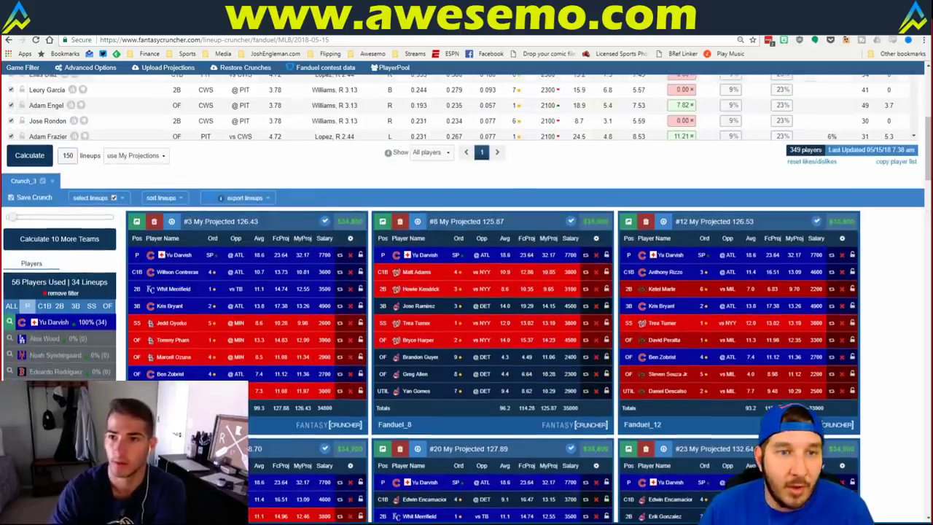
pyautogui.click(164, 198)
pyautogui.click(175, 242)
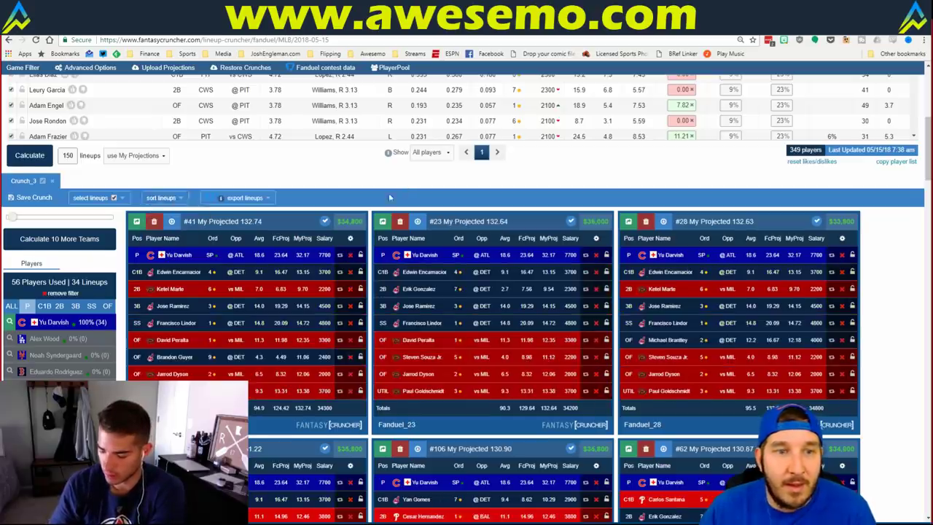
# - Examine the hitters stacked in the top-projected Yu Darvish FanDuel lineups and remove the pitcher filter
pyautogui.scroll(-1, 368, 223)
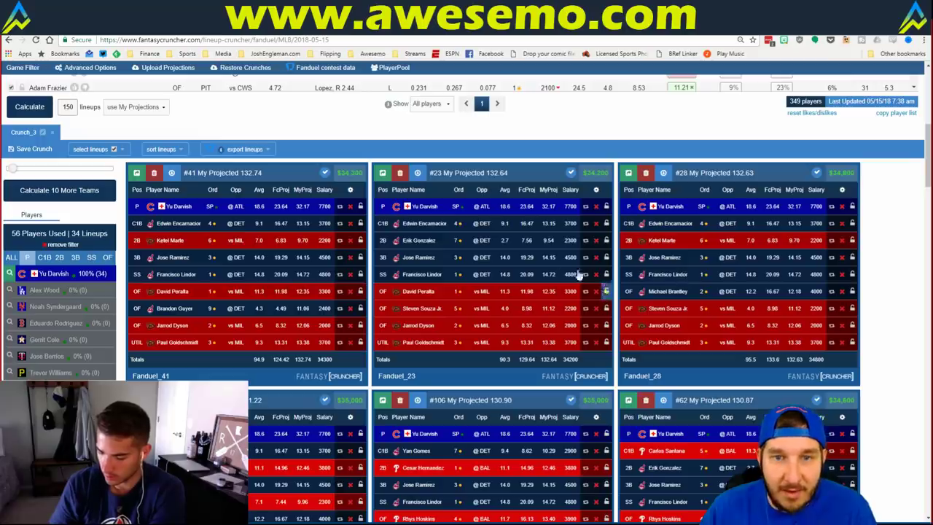
pyautogui.scroll(-2, 807, 241)
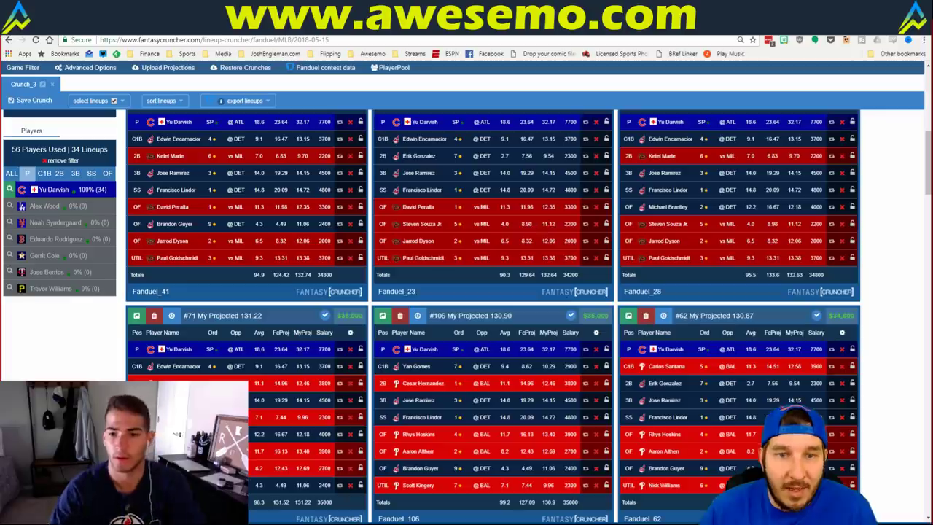
pyautogui.scroll(-1, 542, 241)
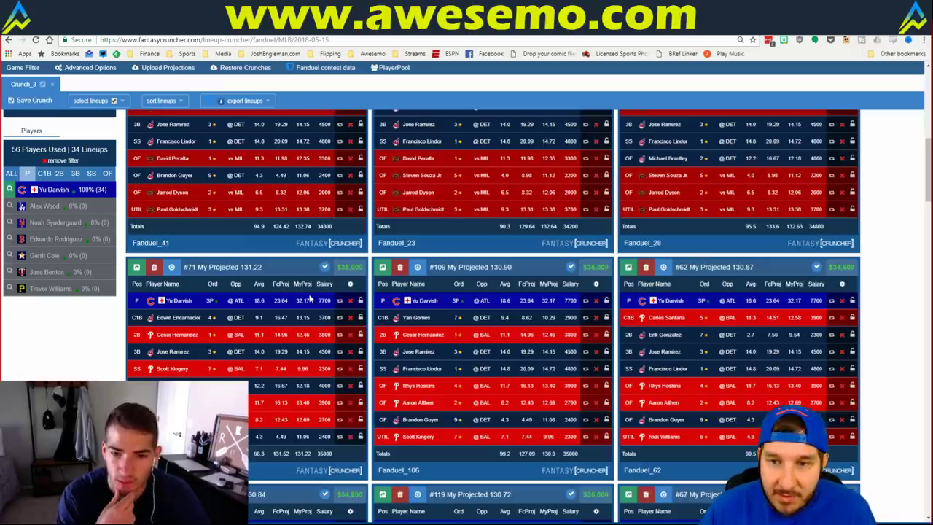
pyautogui.scroll(-2, 238, 344)
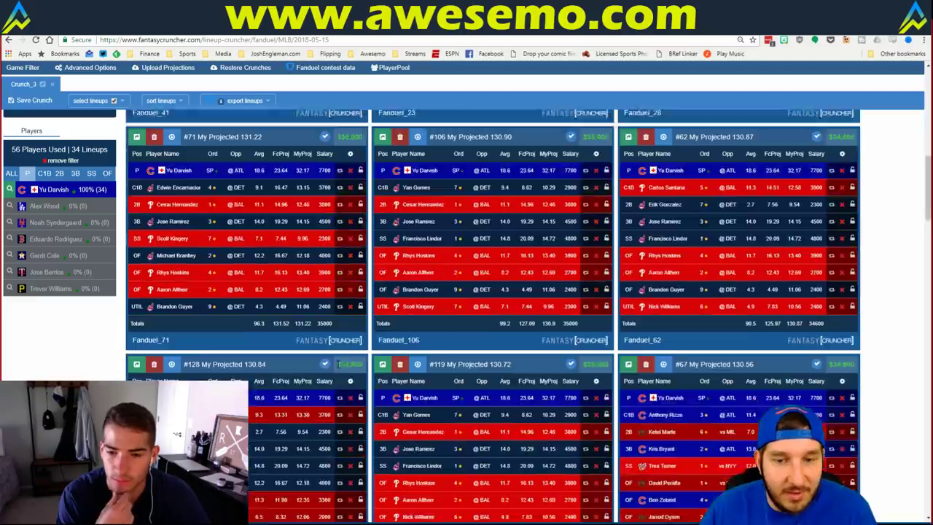
pyautogui.scroll(-2, 290, 379)
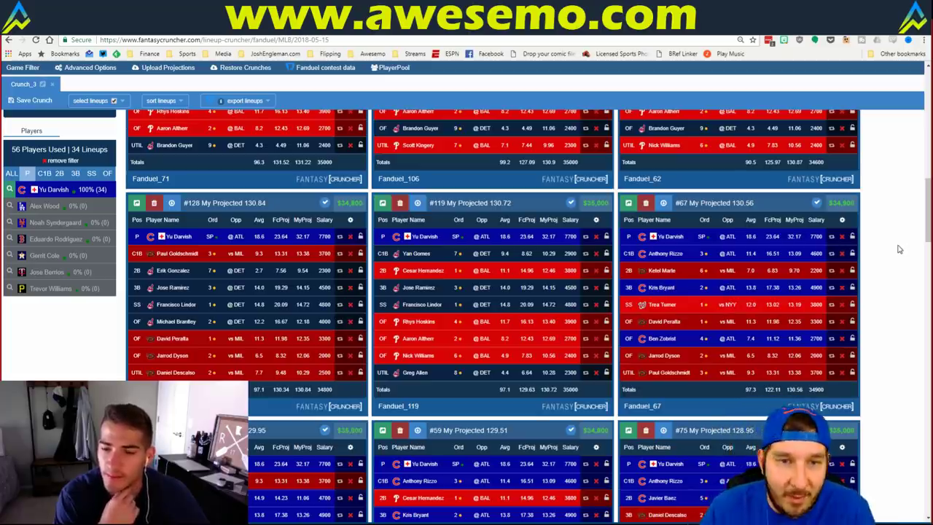
pyautogui.scroll(-1, 899, 249)
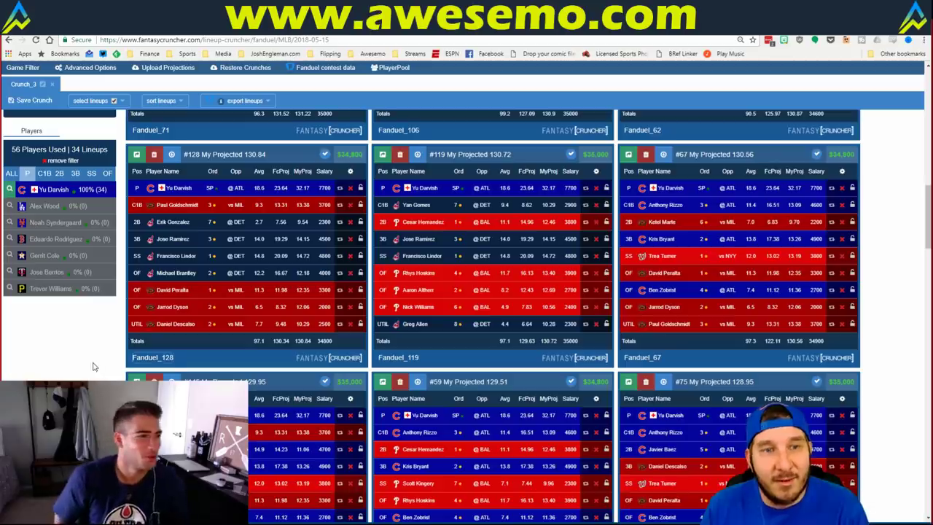
pyautogui.click(63, 160)
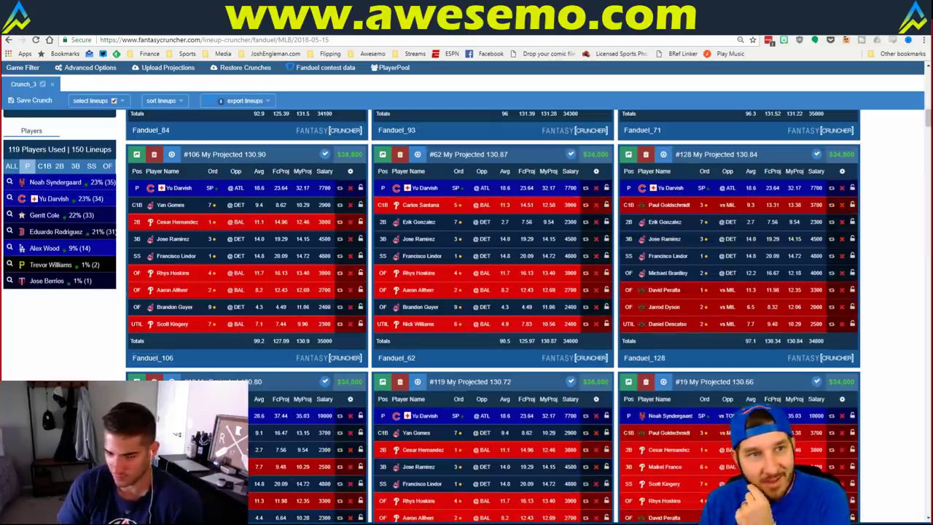
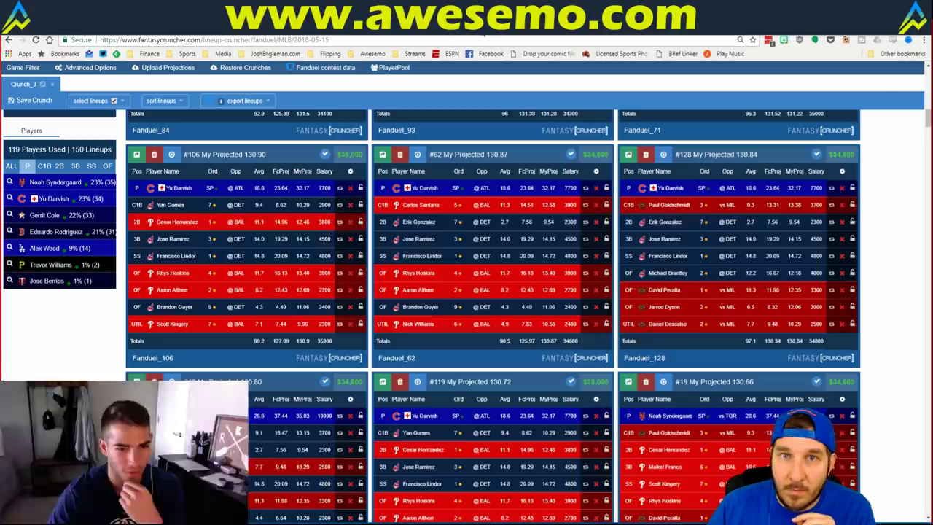
# - Switch to the PlayLine lobby's NBA contests and enlarge the page to 125%
pyautogui.hotkey('ctrl', 'Tab')
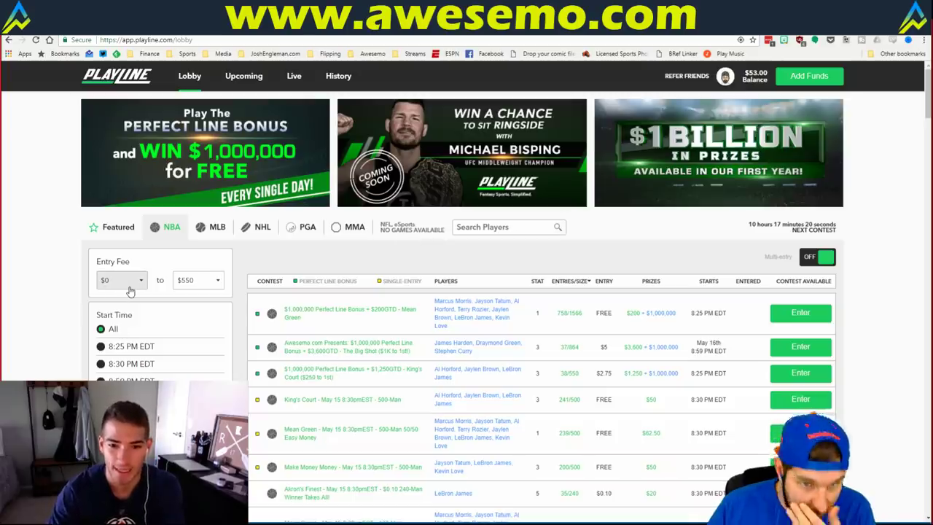
pyautogui.scroll(-2, 130, 291)
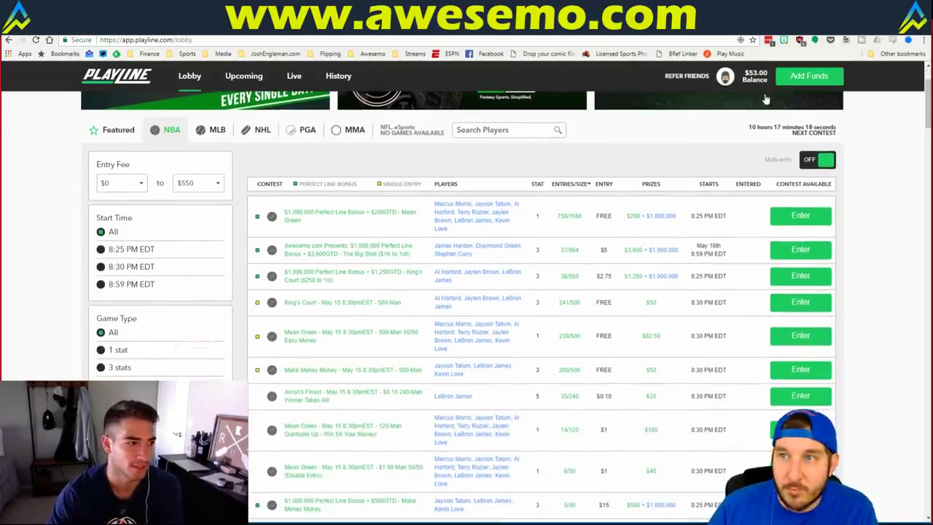
pyautogui.click(923, 40)
pyautogui.click(899, 136)
pyautogui.click(899, 135)
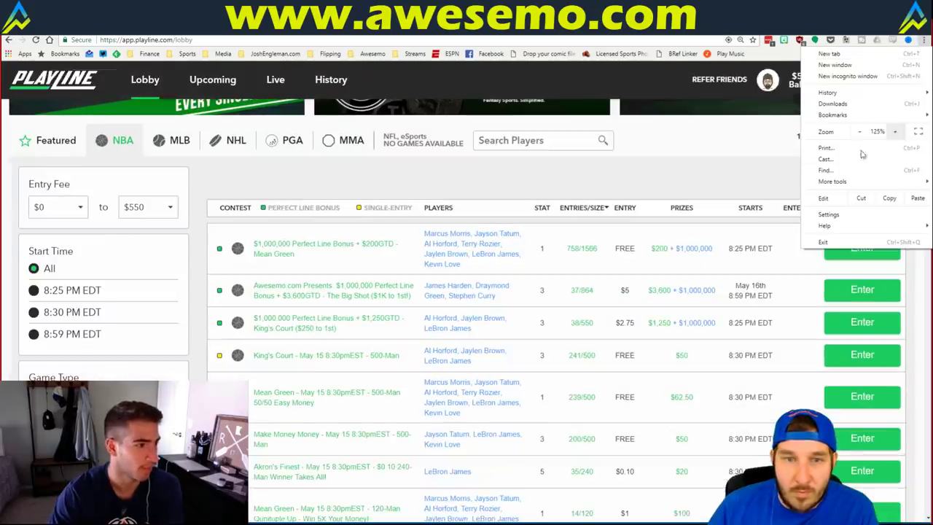
pyautogui.click(503, 190)
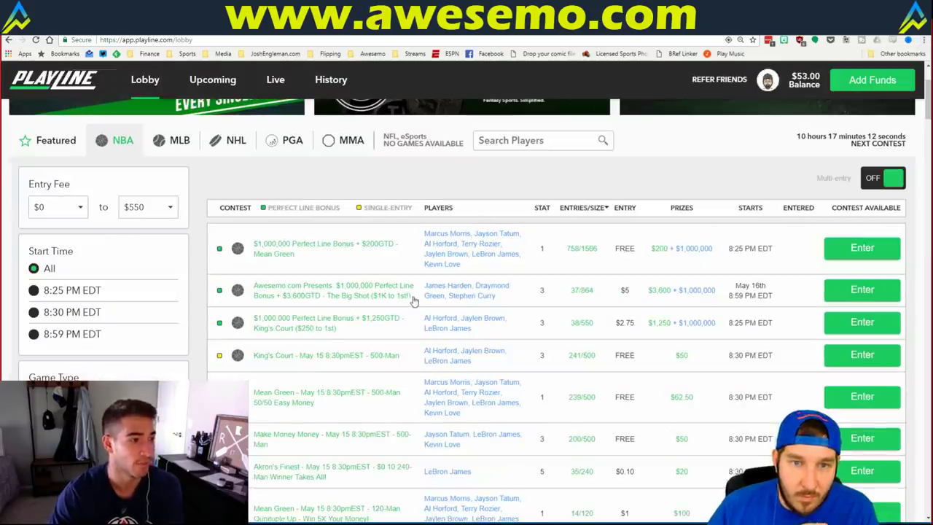
# - View the details of the Awesemo.com Presents "The Big Shot" contest, including its players and scoring, and close them
pyautogui.moveTo(411, 300); pyautogui.dragTo(255, 290)
pyautogui.click(256, 290)
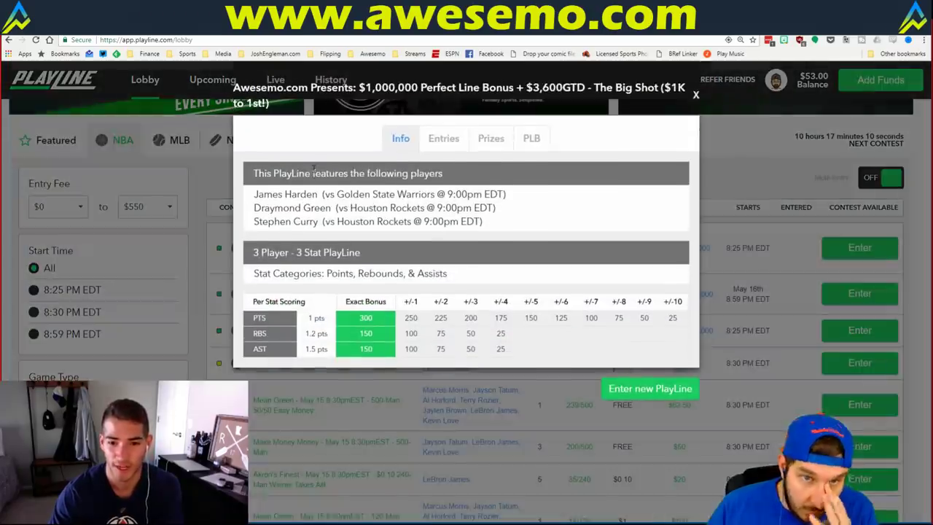
pyautogui.click(696, 97)
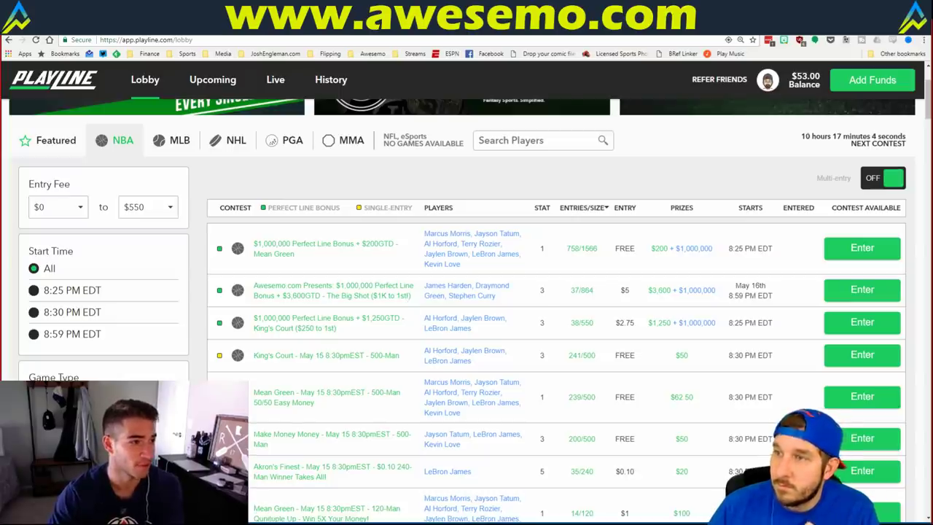
# - Show the NBA games for May 15 on ESPN's scoreboard and check them alongside the PlayLine NBA contests
pyautogui.click(449, 55)
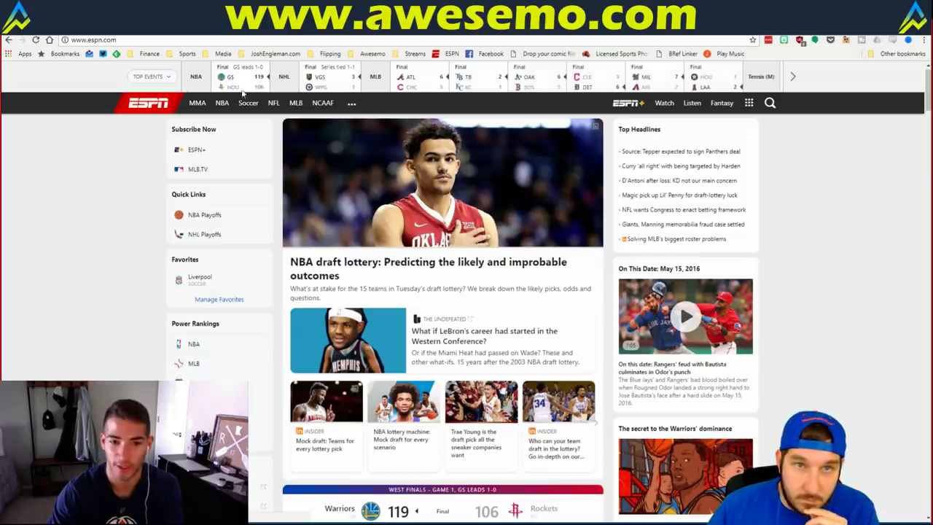
pyautogui.click(196, 84)
pyautogui.click(206, 86)
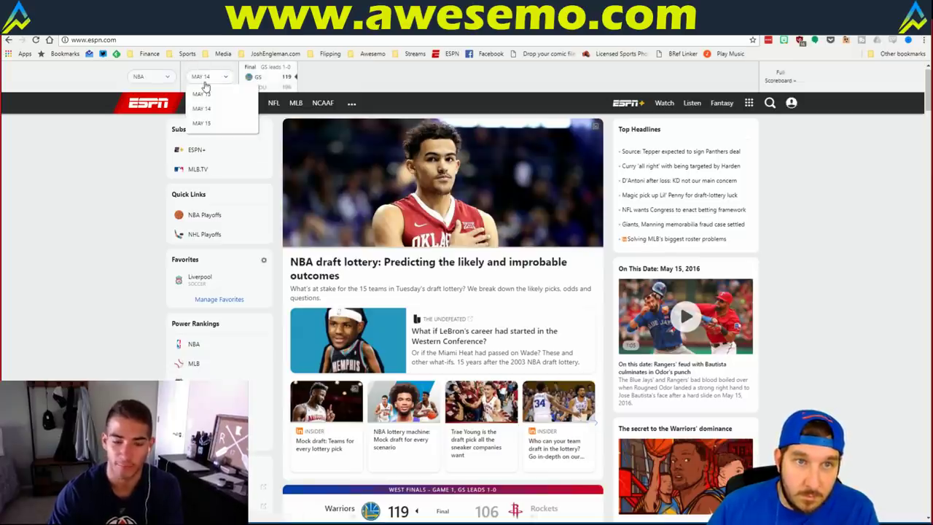
pyautogui.click(202, 123)
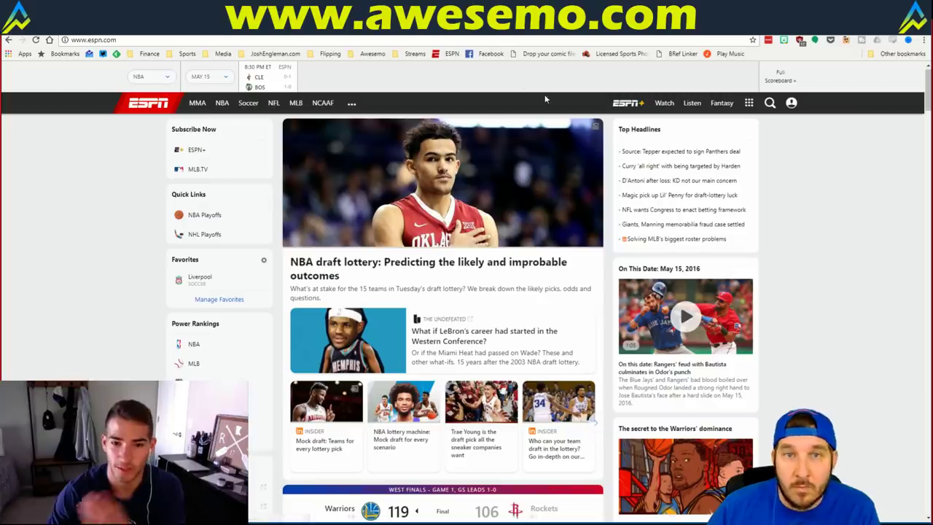
pyautogui.hotkey('ctrl', 'Tab')
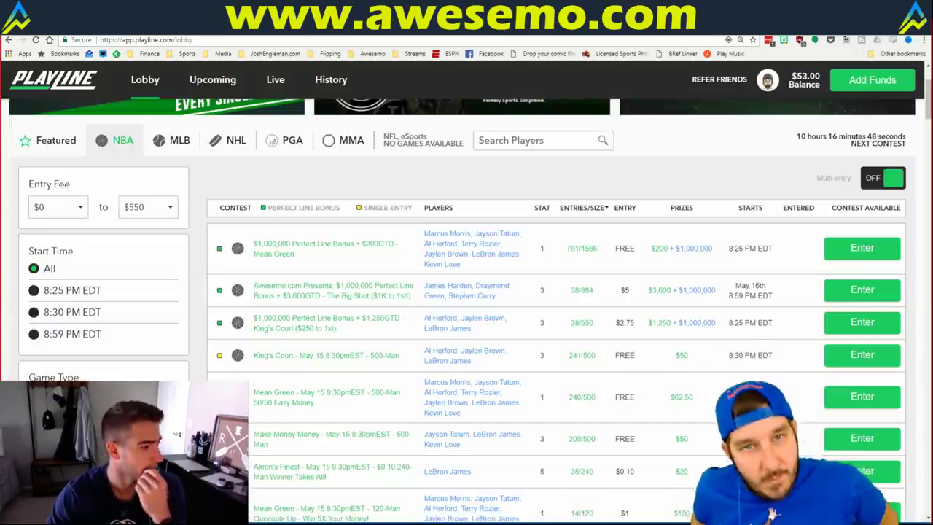
pyautogui.hotkey('ctrl', 'shift', 'Tab')
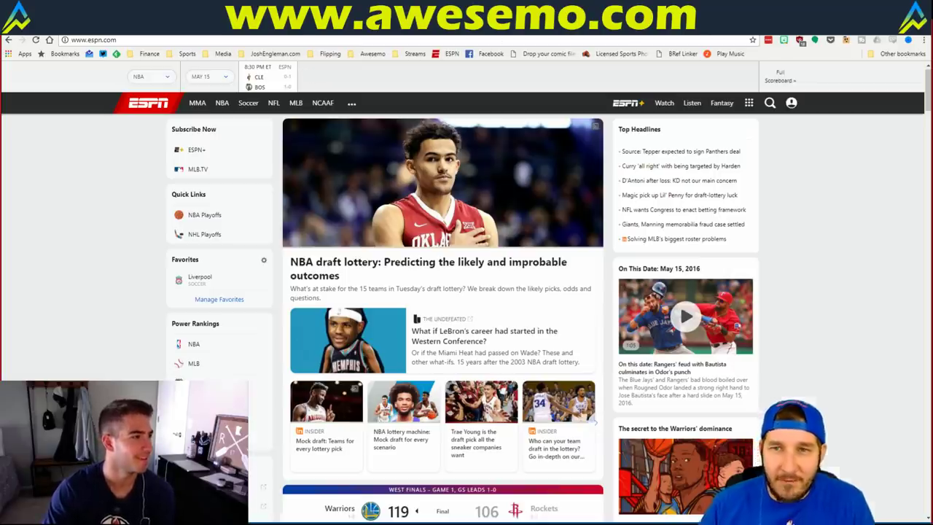
# - Open tankathon.com in a new tab and view the Pick Odds for the 2018 NBA draft lottery
pyautogui.hotkey('ctrl', 't')
pyautogui.write('tank')
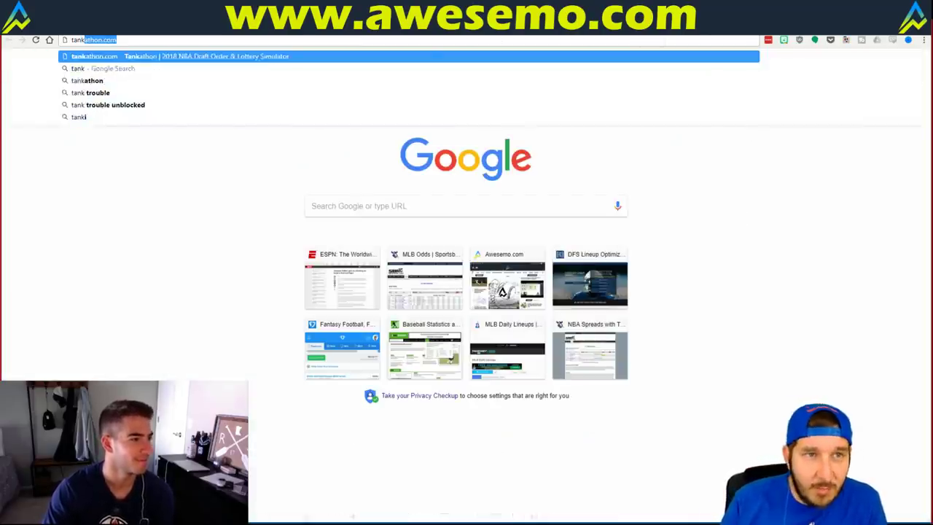
pyautogui.press('Return')
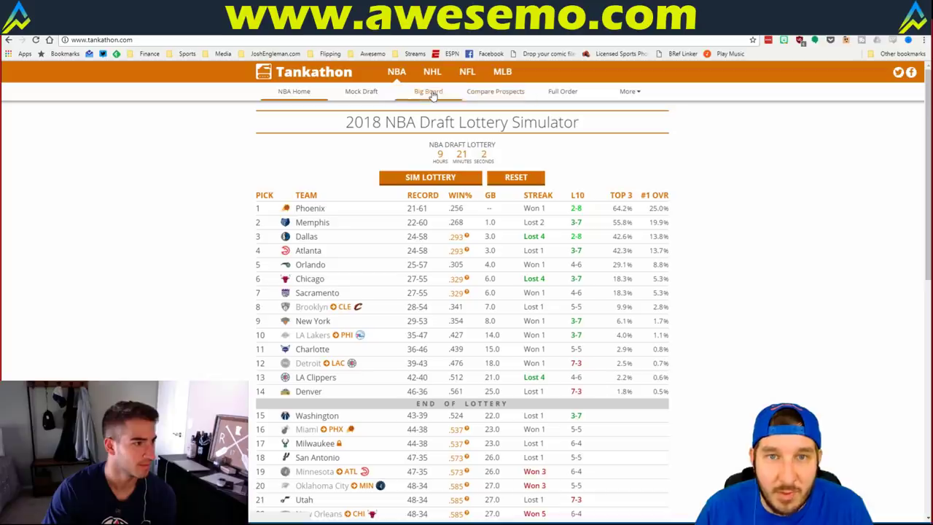
pyautogui.click(626, 91)
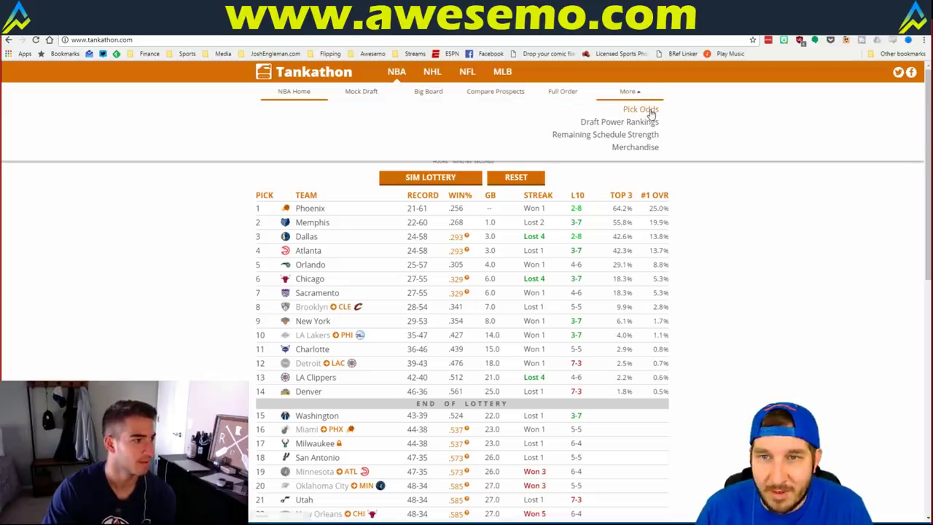
pyautogui.click(649, 111)
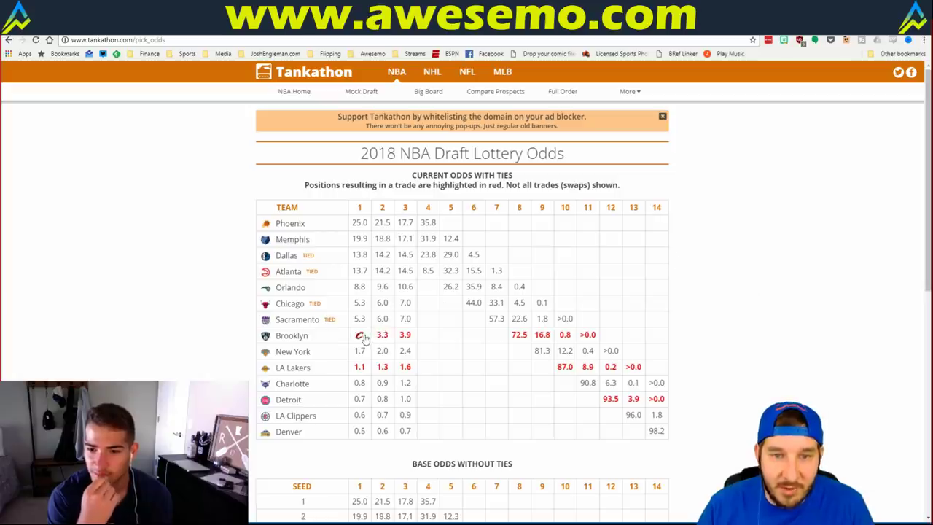
# - Compare the ESPN page, the PlayLine NBA lobby and the Tankathon lottery odds, ending on the PlayLine lobby
pyautogui.click(451, 53)
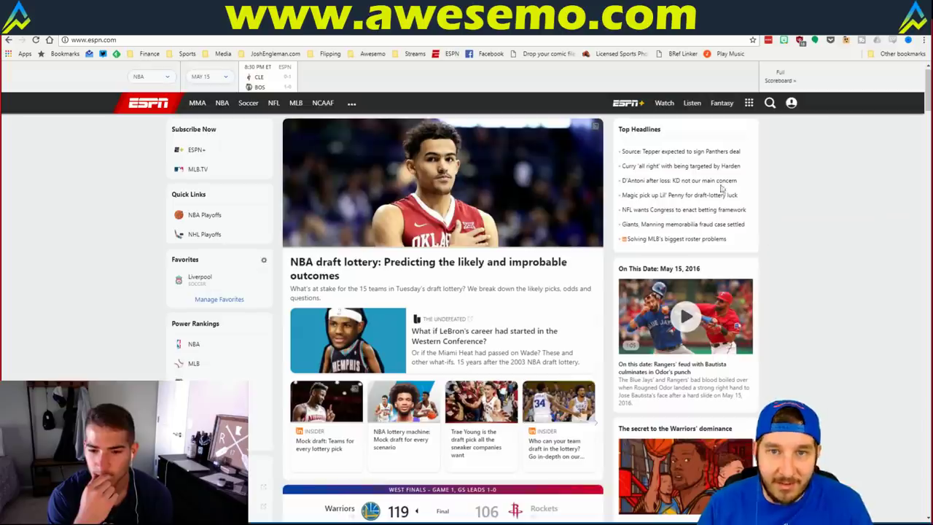
pyautogui.click(482, 34)
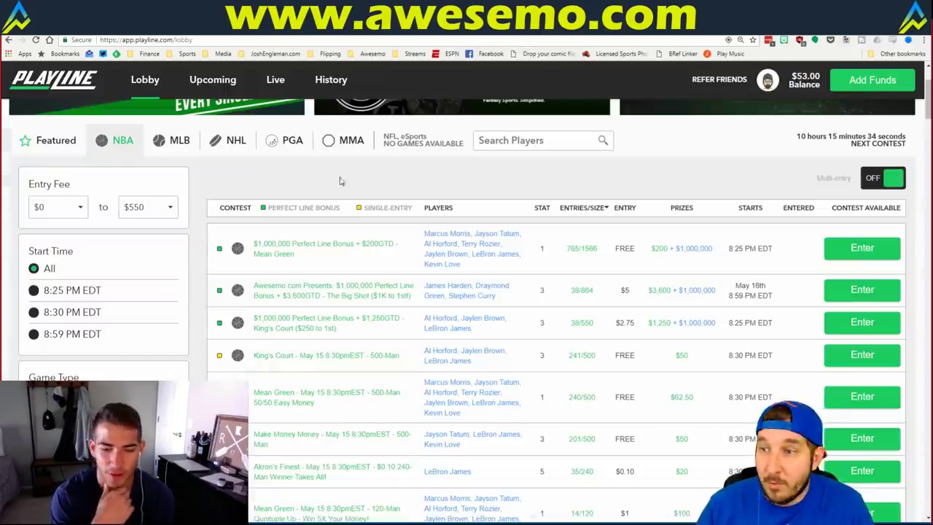
pyautogui.hotkey('ctrl', 'Tab')
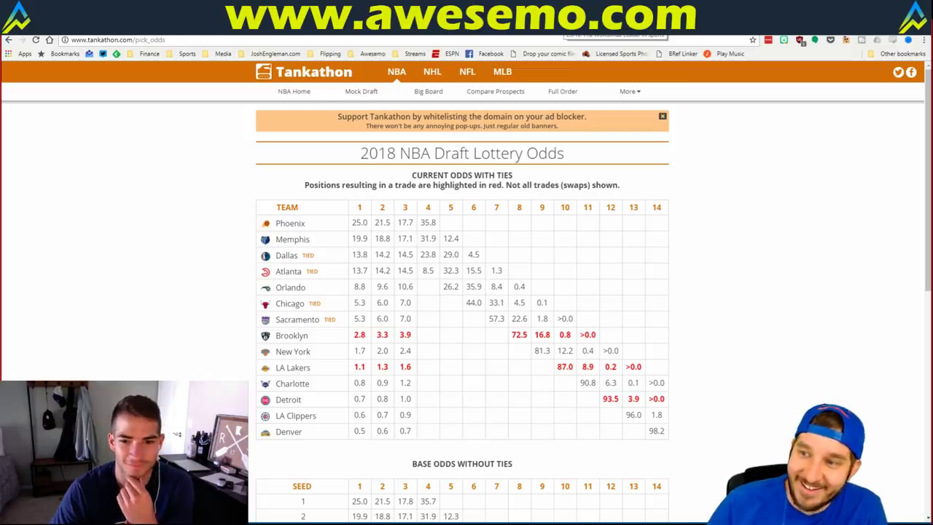
pyautogui.click(583, 22)
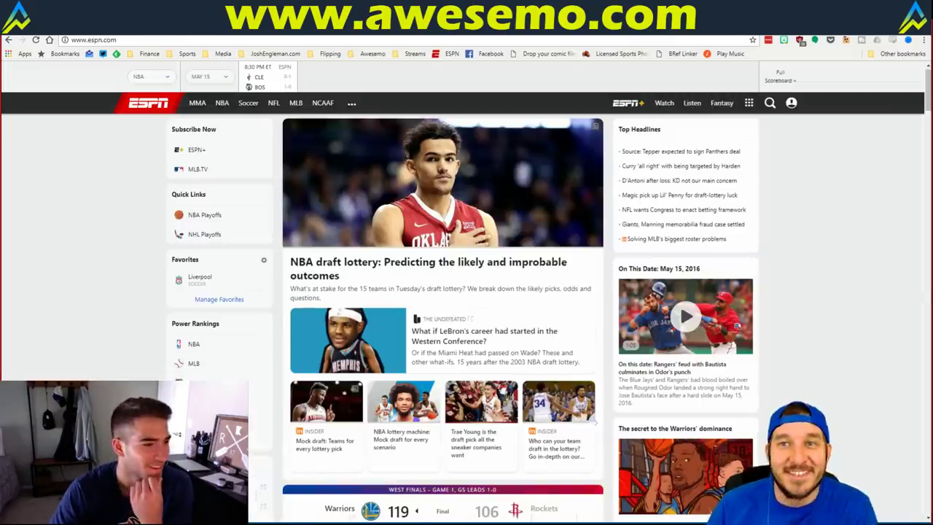
pyautogui.hotkey('ctrl', 'Tab')
pyautogui.hotkey('ctrl', 'Tab')
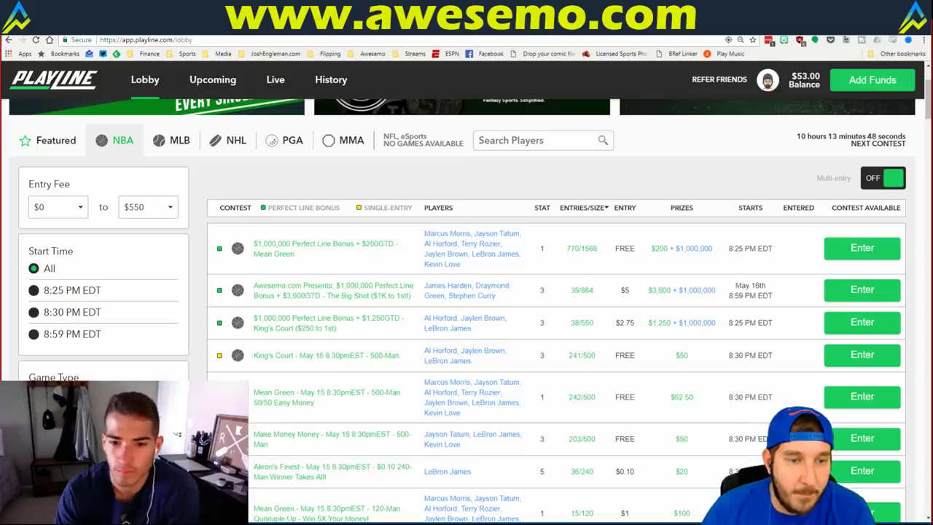
# - Switch to the Excel workbook and select cell H31 below the Reds table
pyautogui.hotkey('alt', 'Tab')
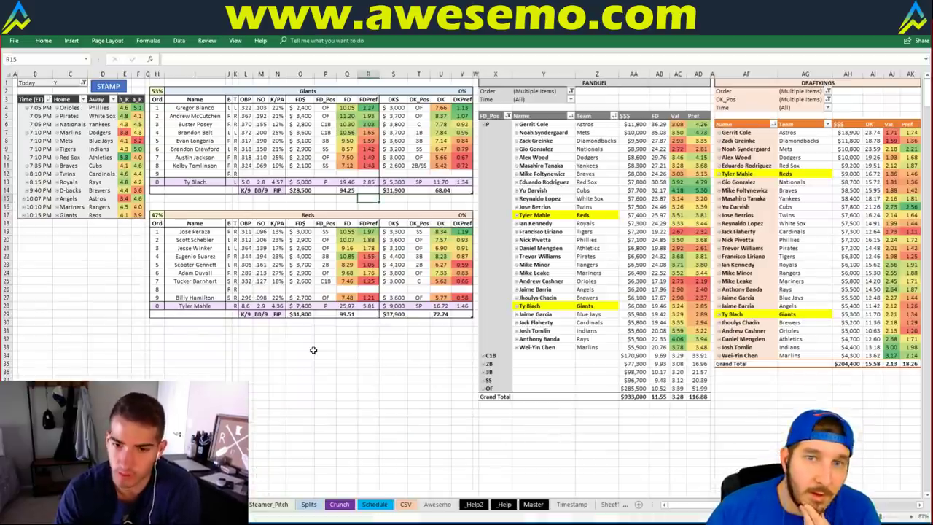
pyautogui.click(288, 339)
pyautogui.click(164, 322)
pyautogui.click(158, 327)
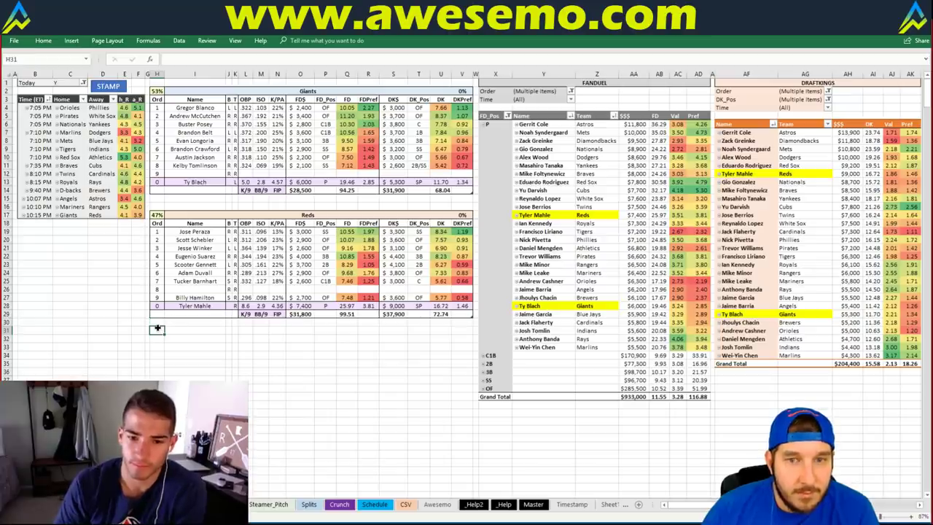